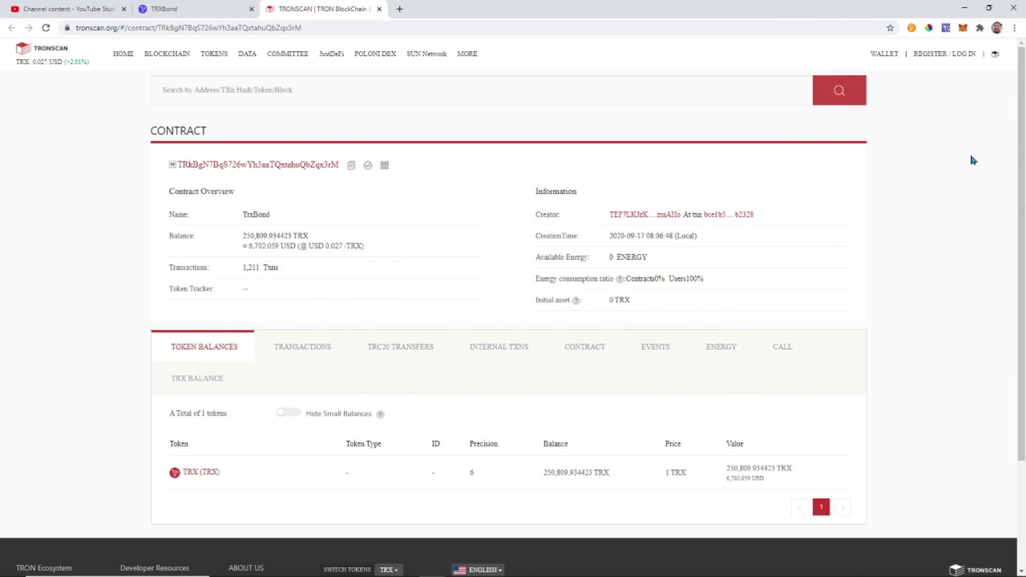
- Switch to the TRXBond site and scroll down to its stats banner
{"action": "scroll", "coordinate": [971, 158], "scroll_direction": "down", "scroll_amount": 2}
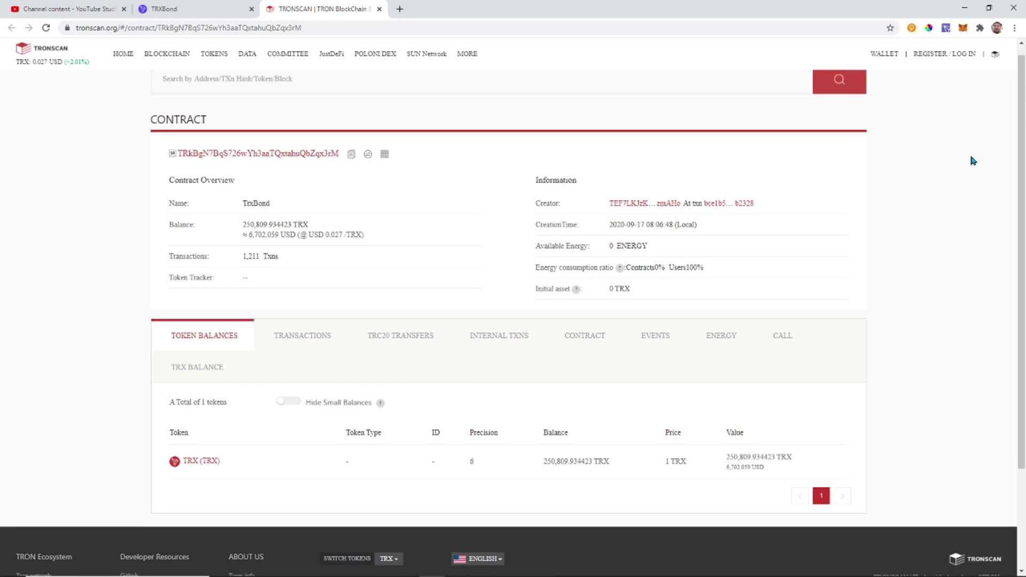
{"action": "scroll", "coordinate": [973, 159], "scroll_direction": "up", "scroll_amount": 2}
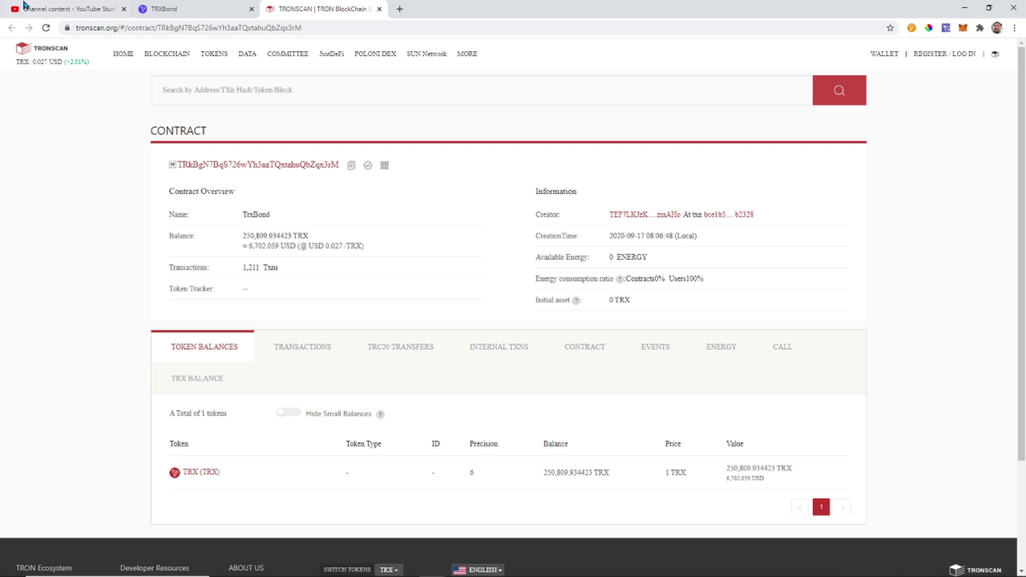
{"action": "key", "text": "ctrl+shift+Tab"}
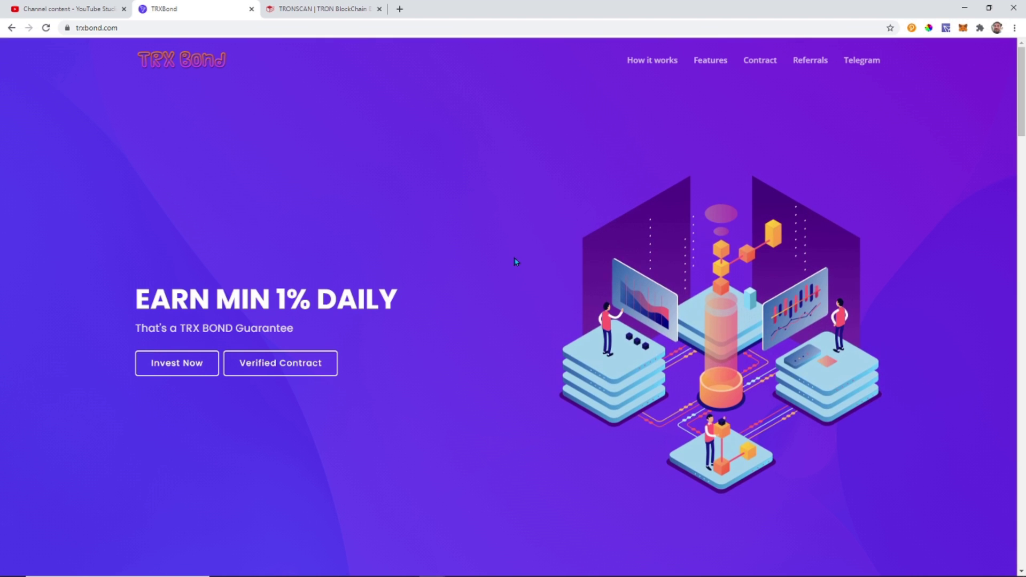
{"action": "scroll", "coordinate": [514, 263], "scroll_direction": "down", "scroll_amount": 5}
{"action": "scroll", "coordinate": [516, 261], "scroll_direction": "down", "scroll_amount": 10}
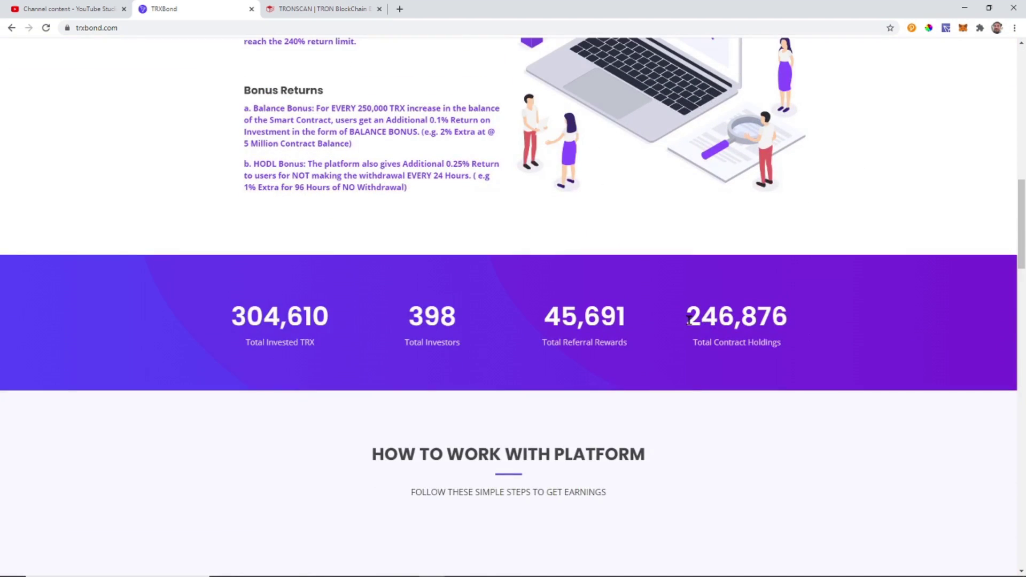
- Highlight the Total Contract Holdings figure, then clear the highlight
{"action": "left_click_drag", "start_coordinate": [689, 319], "coordinate": [740, 319]}
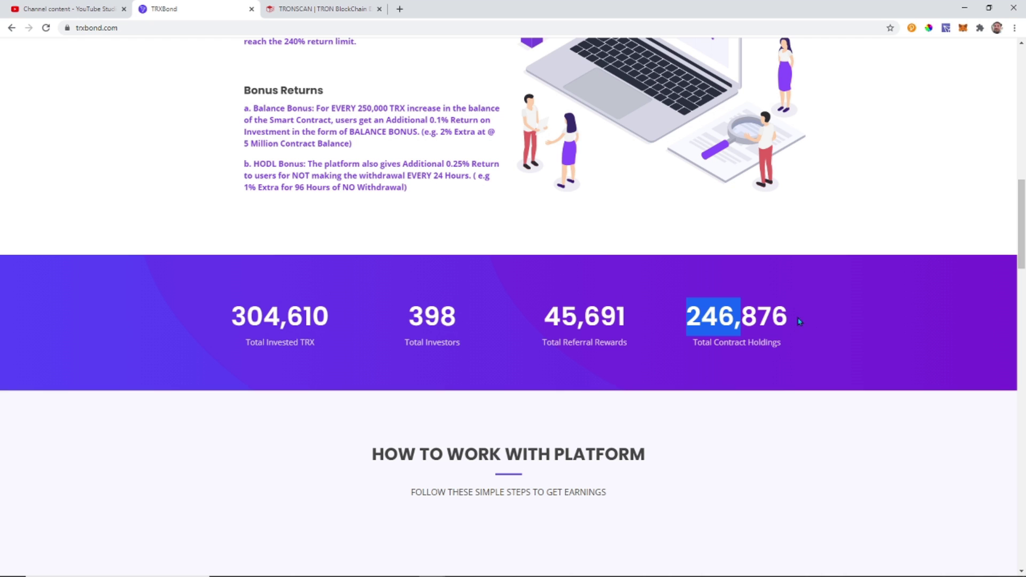
{"action": "scroll", "coordinate": [831, 324], "scroll_direction": "down", "scroll_amount": 5}
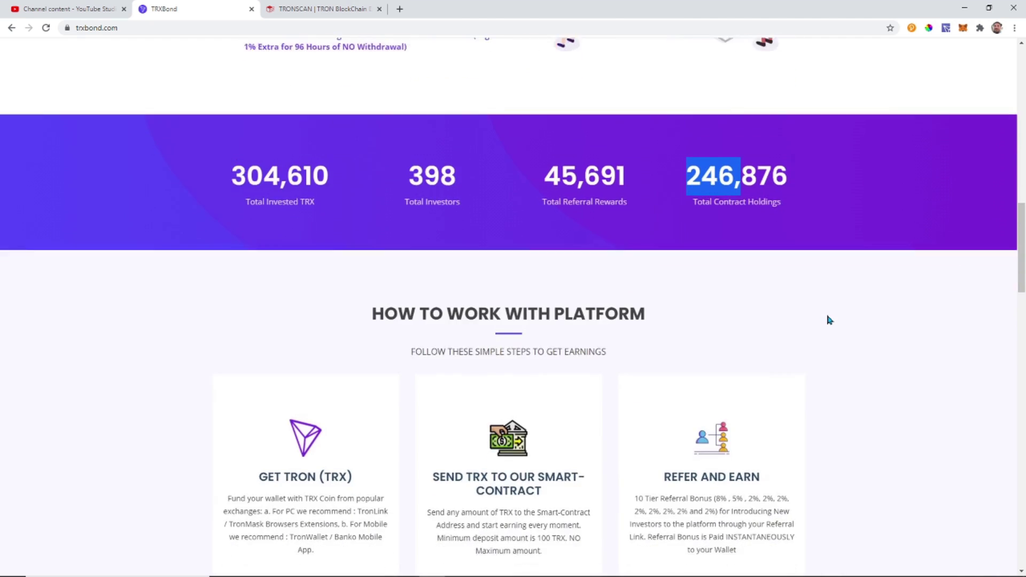
{"action": "scroll", "coordinate": [527, 271], "scroll_direction": "up", "scroll_amount": 6}
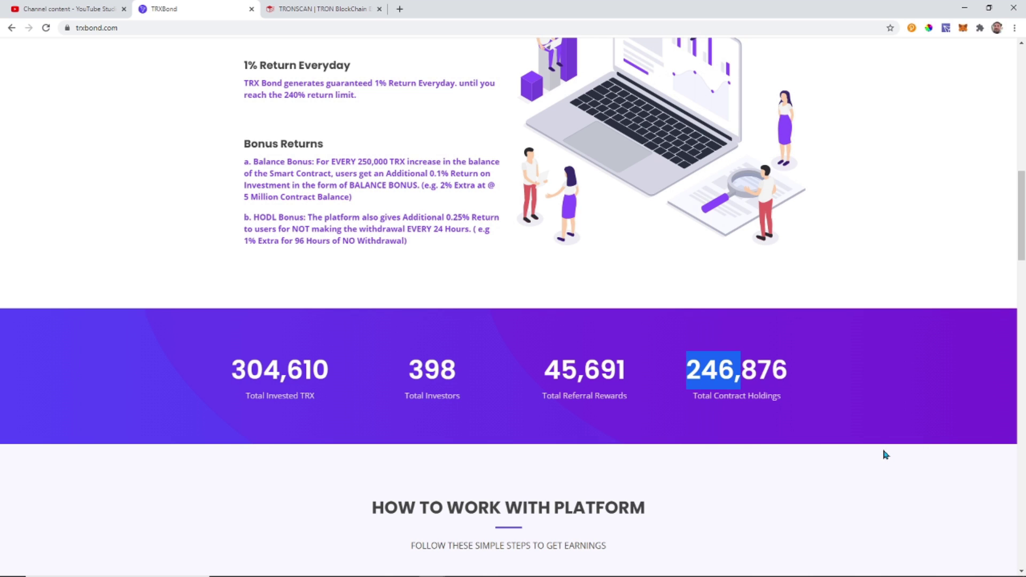
{"action": "left_click", "coordinate": [853, 415]}
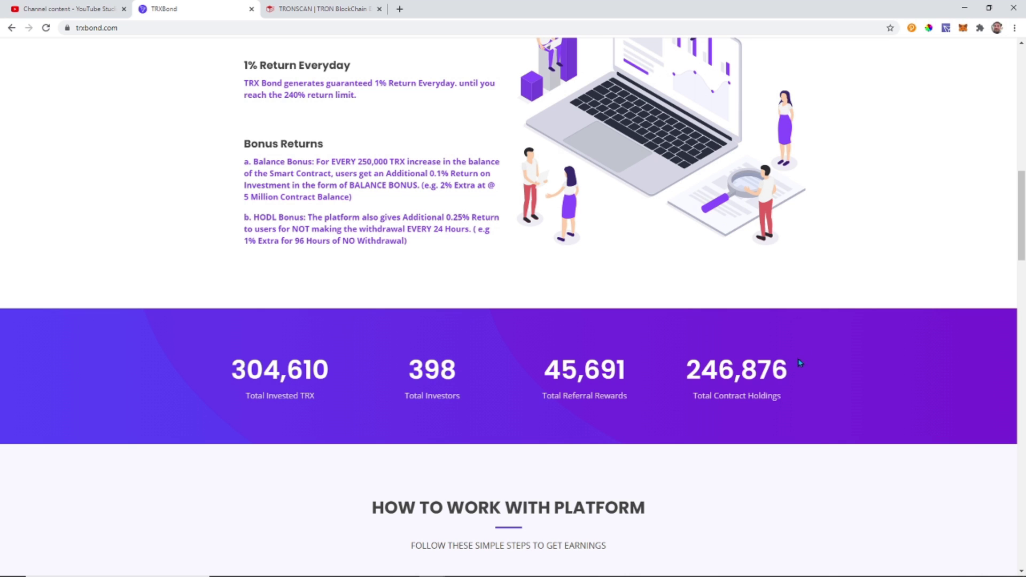
- Check the 63.947048 TRX in the Available to withdraw panel, then return to the top
{"action": "scroll", "coordinate": [828, 347], "scroll_direction": "down", "scroll_amount": 5}
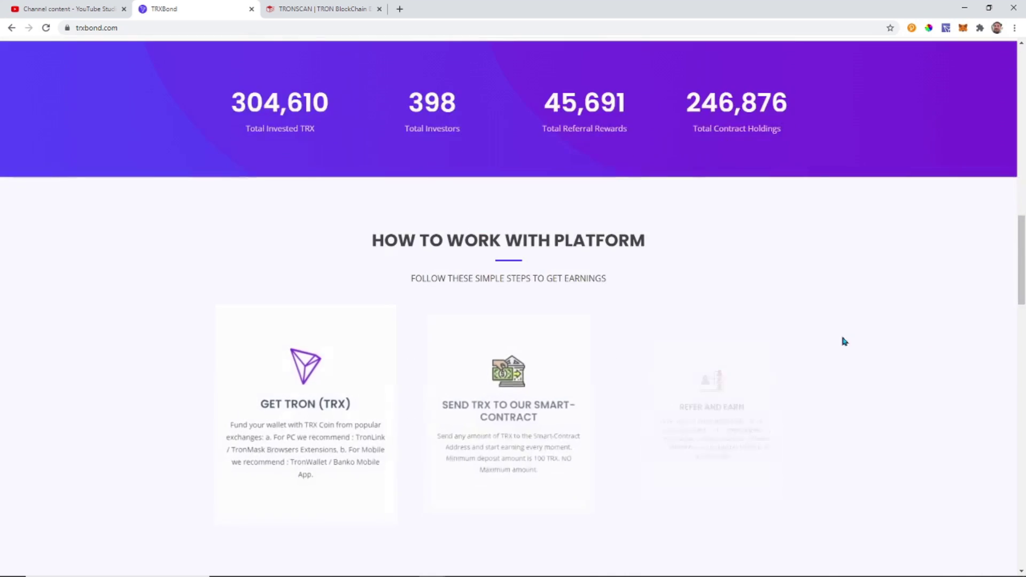
{"action": "scroll", "coordinate": [843, 345], "scroll_direction": "down", "scroll_amount": 3}
{"action": "scroll", "coordinate": [842, 348], "scroll_direction": "down", "scroll_amount": 15}
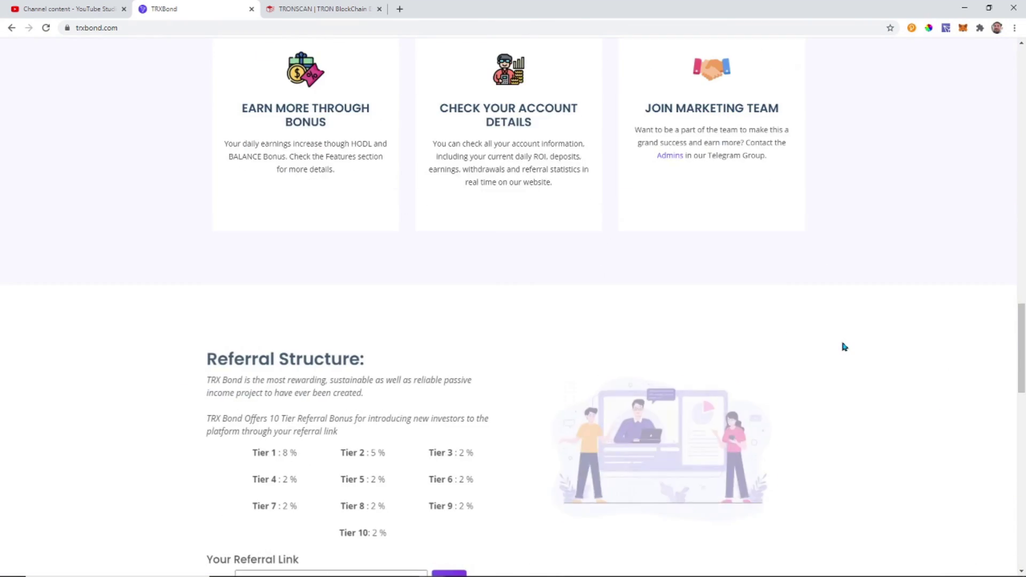
{"action": "scroll", "coordinate": [842, 353], "scroll_direction": "down", "scroll_amount": 7}
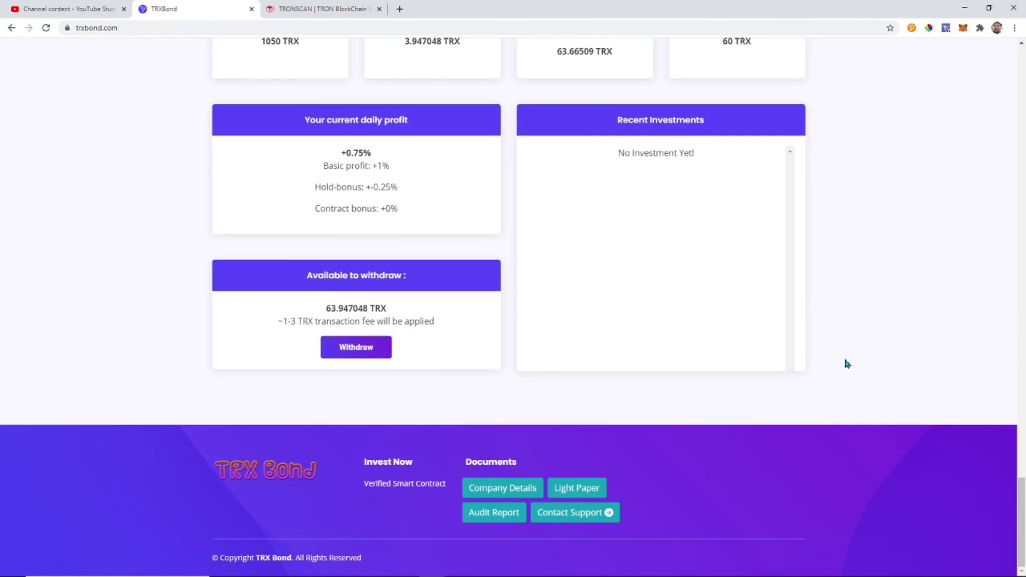
{"action": "scroll", "coordinate": [840, 350], "scroll_direction": "up", "scroll_amount": 15}
{"action": "scroll", "coordinate": [837, 350], "scroll_direction": "up", "scroll_amount": 15}
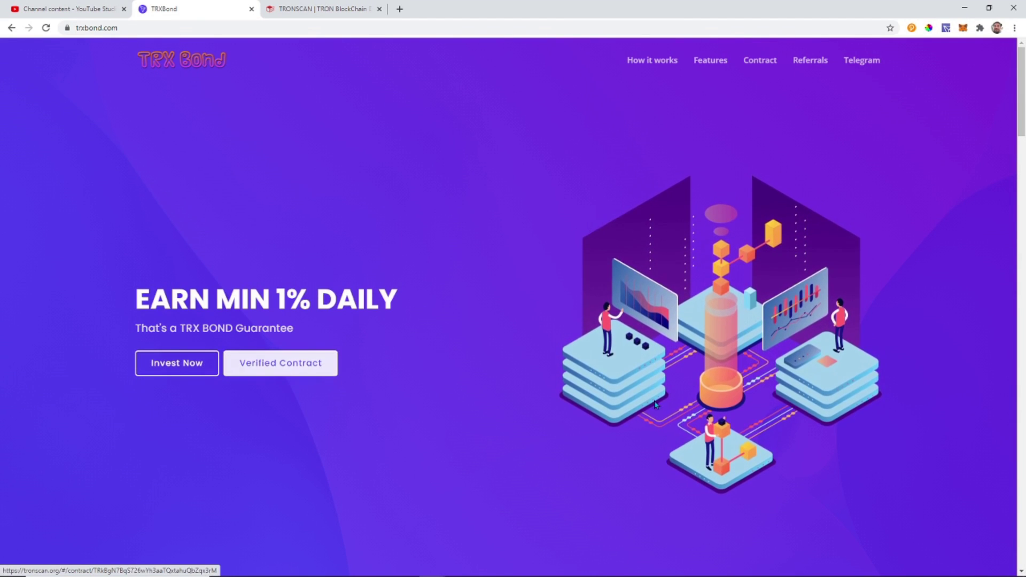
- Scroll to the Available to withdraw panel and highlight the growing withdrawable amount
{"action": "scroll", "coordinate": [657, 407], "scroll_direction": "down", "scroll_amount": 8}
{"action": "scroll", "coordinate": [657, 407], "scroll_direction": "down", "scroll_amount": 20}
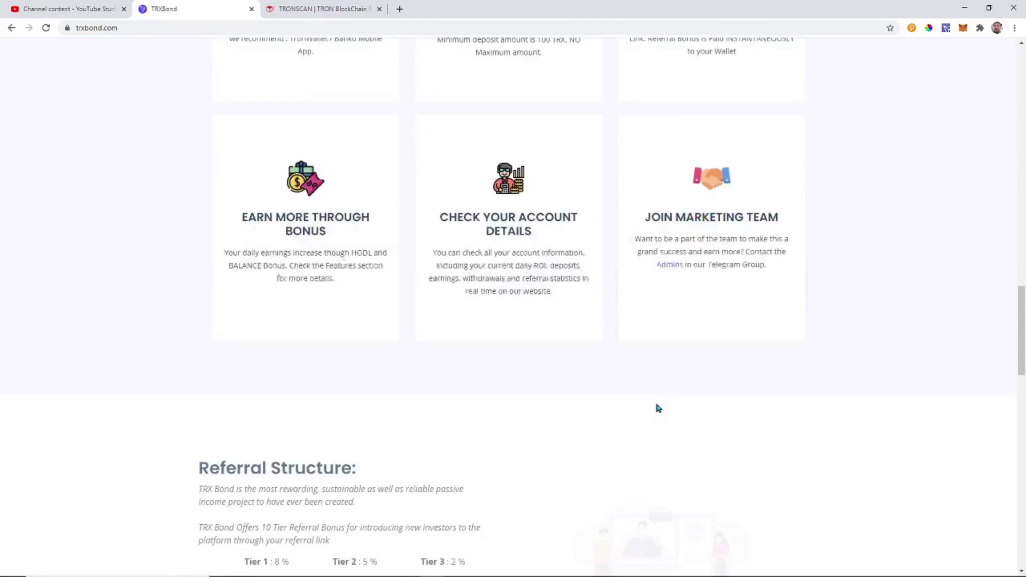
{"action": "scroll", "coordinate": [658, 407], "scroll_direction": "down", "scroll_amount": 12}
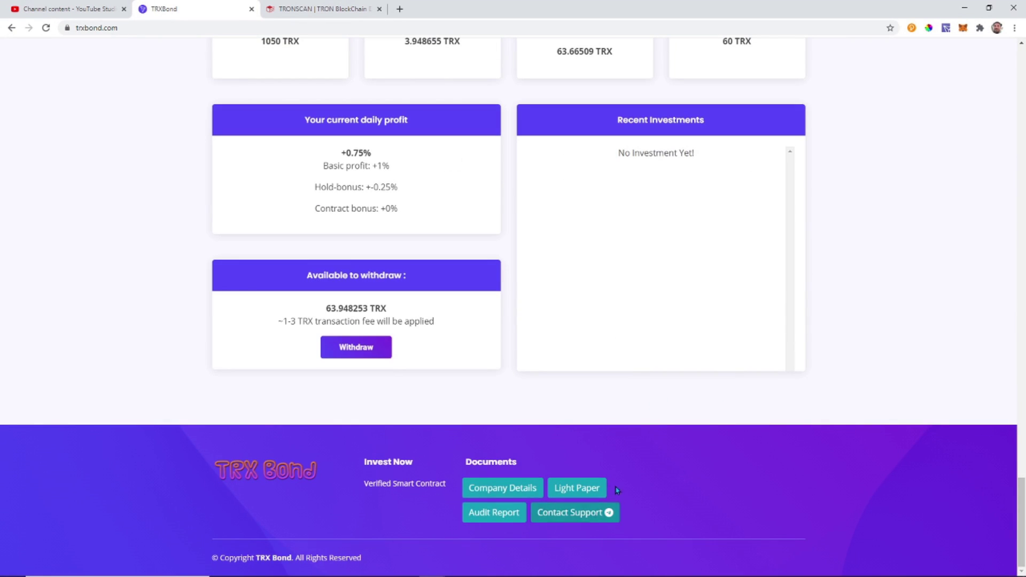
{"action": "scroll", "coordinate": [556, 288], "scroll_direction": "up", "scroll_amount": 15}
{"action": "scroll", "coordinate": [567, 289], "scroll_direction": "up", "scroll_amount": 15}
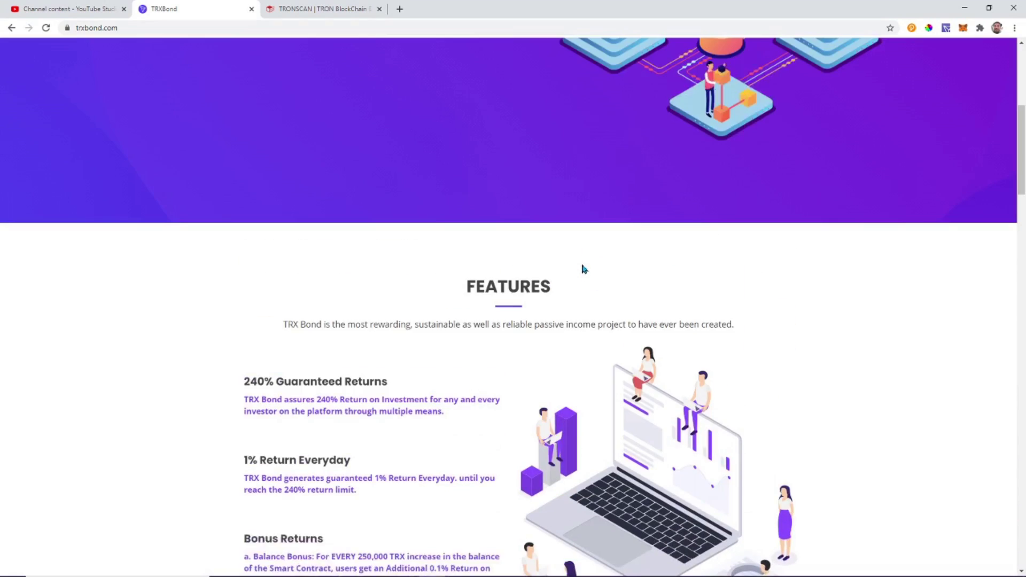
{"action": "scroll", "coordinate": [582, 275], "scroll_direction": "down", "scroll_amount": 8}
{"action": "scroll", "coordinate": [586, 275], "scroll_direction": "down", "scroll_amount": 15}
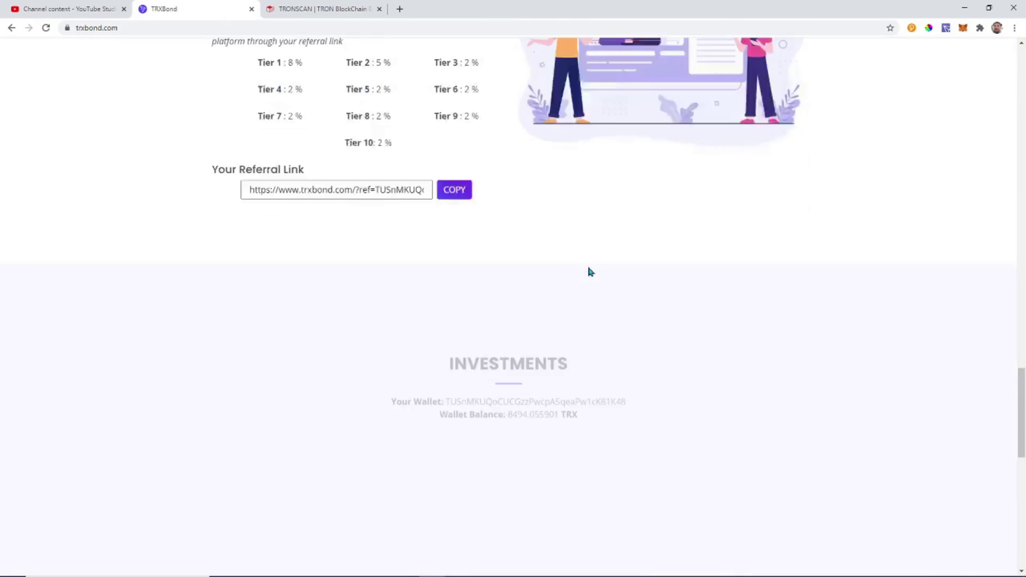
{"action": "scroll", "coordinate": [591, 272], "scroll_direction": "down", "scroll_amount": 6}
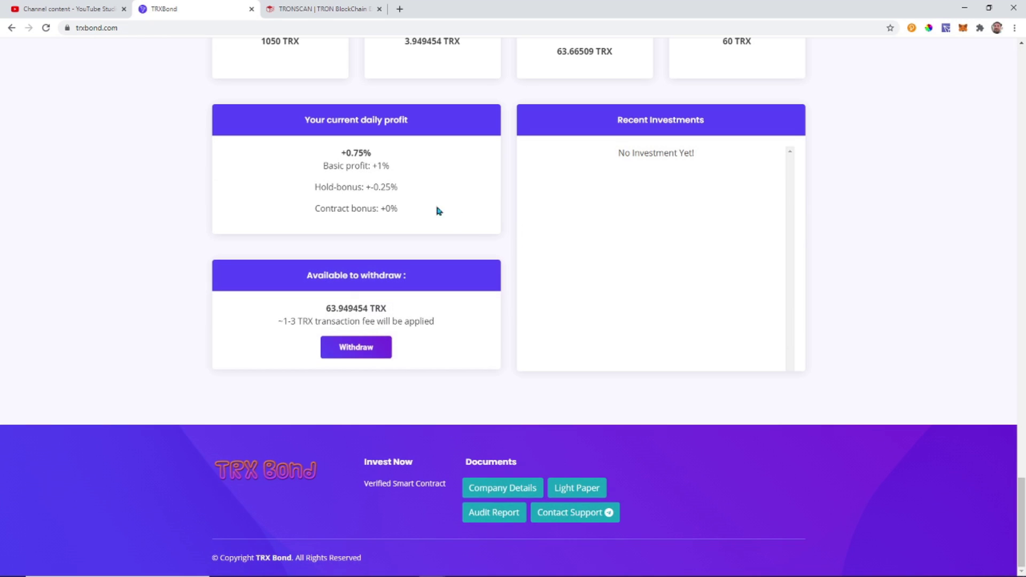
{"action": "left_click_drag", "start_coordinate": [327, 309], "coordinate": [368, 310]}
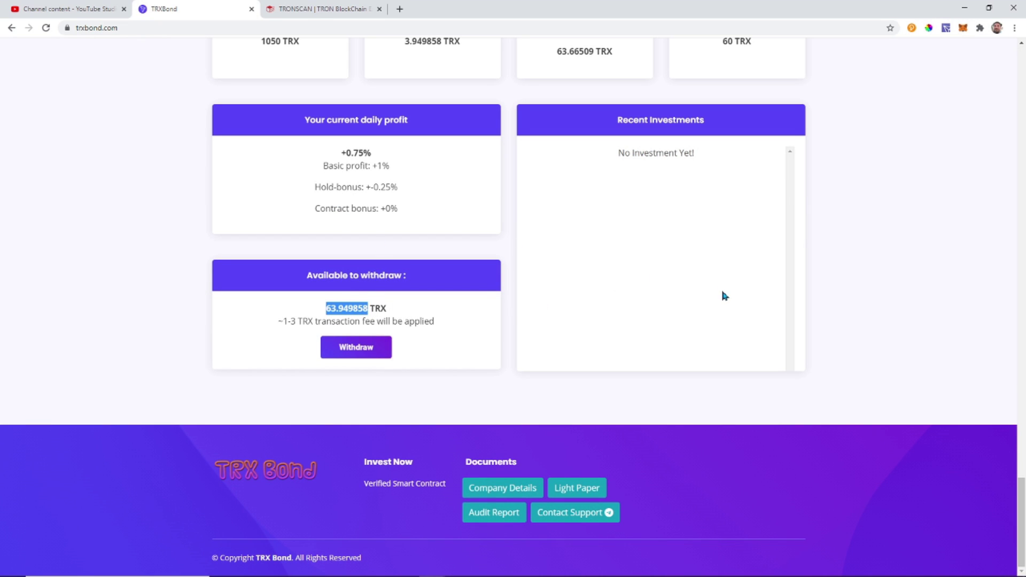
{"action": "scroll", "coordinate": [713, 270], "scroll_direction": "up", "scroll_amount": 20}
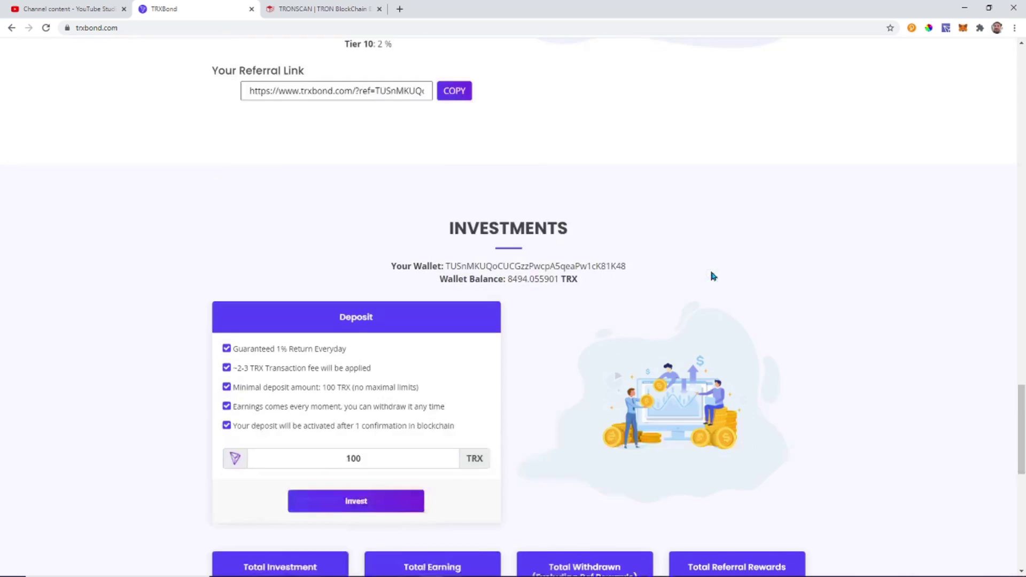
{"action": "scroll", "coordinate": [731, 256], "scroll_direction": "up", "scroll_amount": 10}
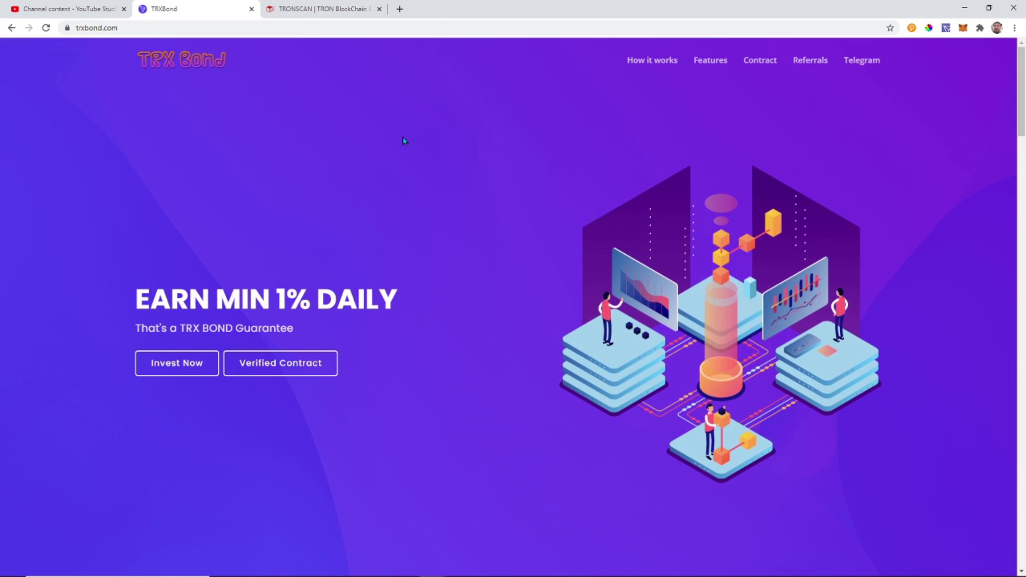
- Highlight the withdrawable amount once more, then go back to TRONSCAN's TrxBond contract page
{"action": "scroll", "coordinate": [470, 242], "scroll_direction": "down", "scroll_amount": 20}
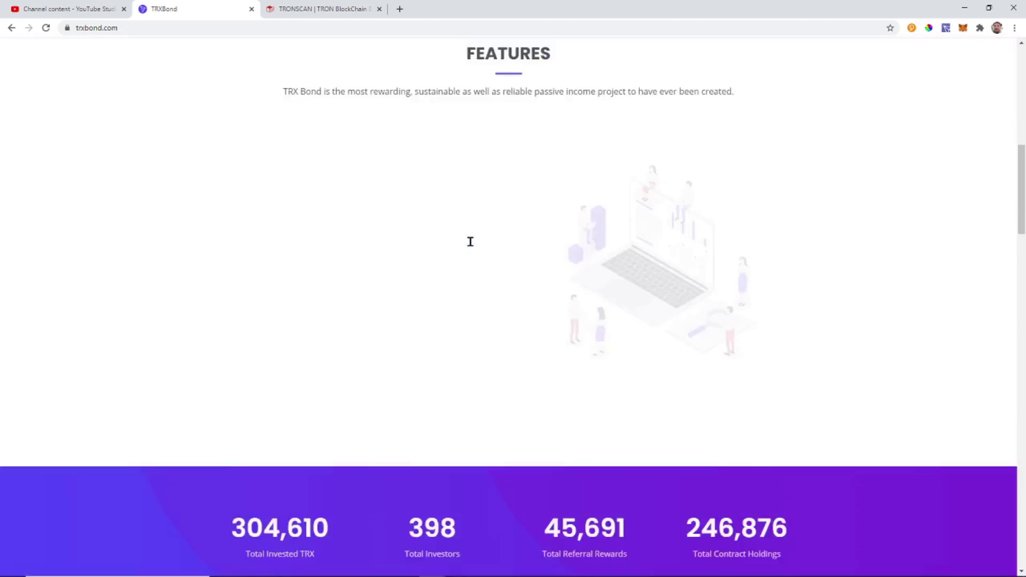
{"action": "scroll", "coordinate": [477, 248], "scroll_direction": "down", "scroll_amount": 20}
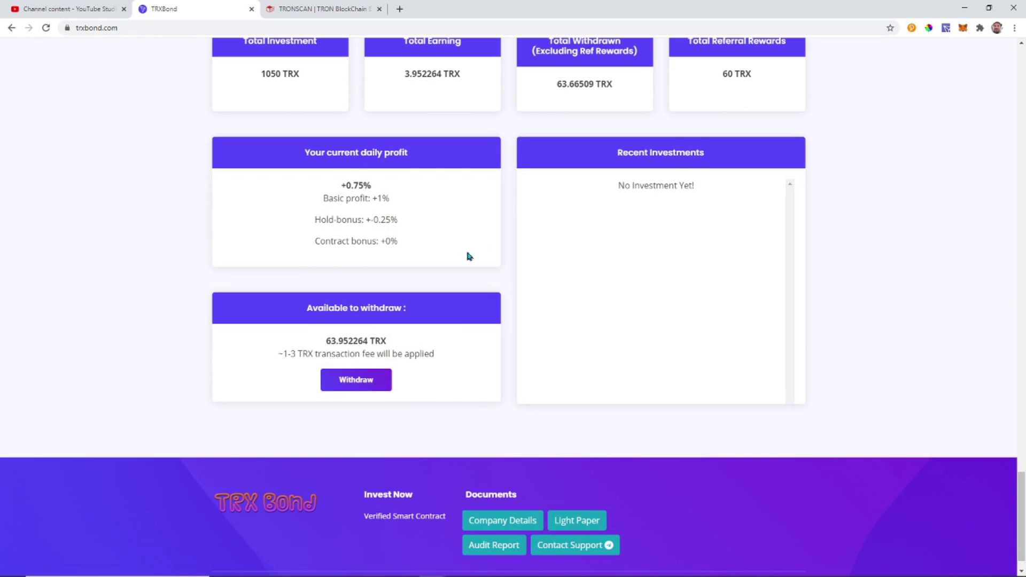
{"action": "left_click_drag", "start_coordinate": [324, 340], "coordinate": [347, 341]}
{"action": "scroll", "coordinate": [558, 291], "scroll_direction": "up", "scroll_amount": 15}
{"action": "scroll", "coordinate": [560, 296], "scroll_direction": "up", "scroll_amount": 20}
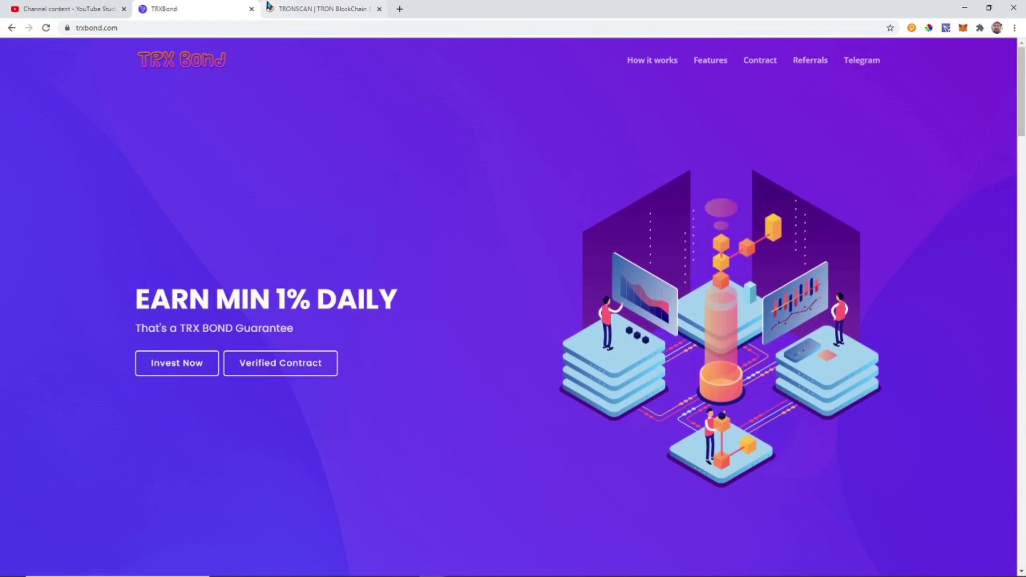
{"action": "left_click", "coordinate": [326, 9]}
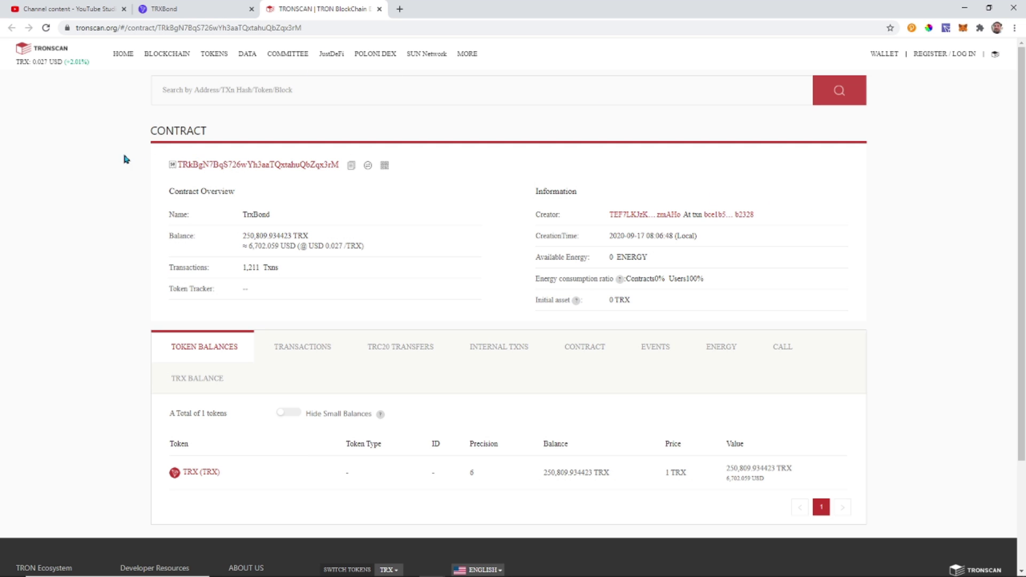
{"action": "left_click", "coordinate": [147, 9]}
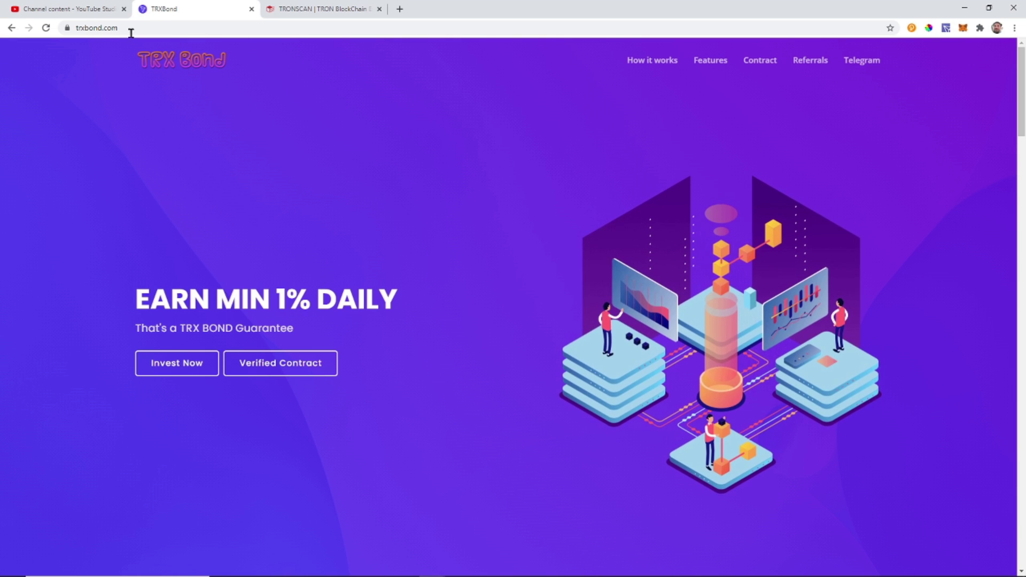
{"action": "left_click", "coordinate": [304, 9]}
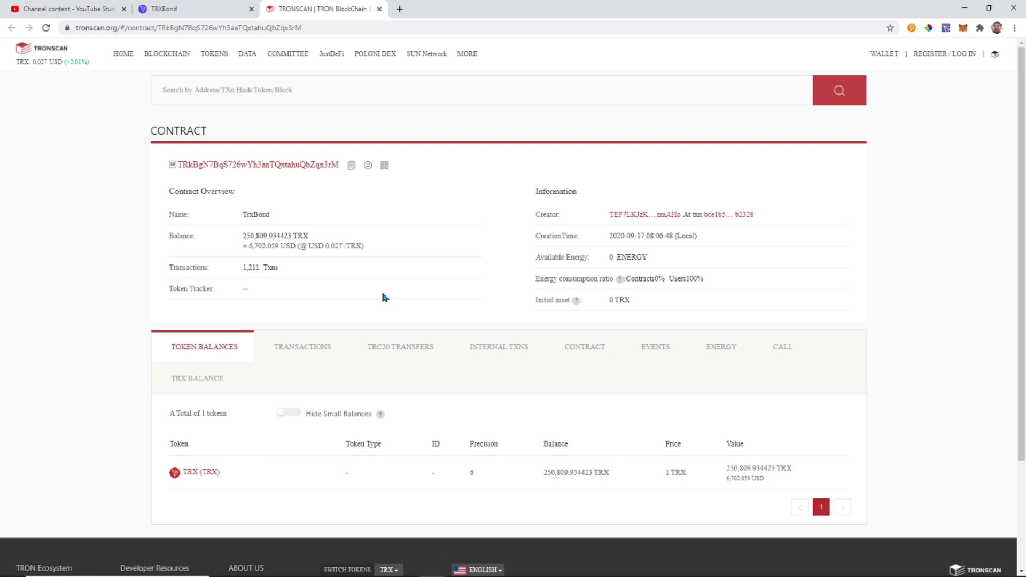
{"action": "left_click", "coordinate": [207, 10]}
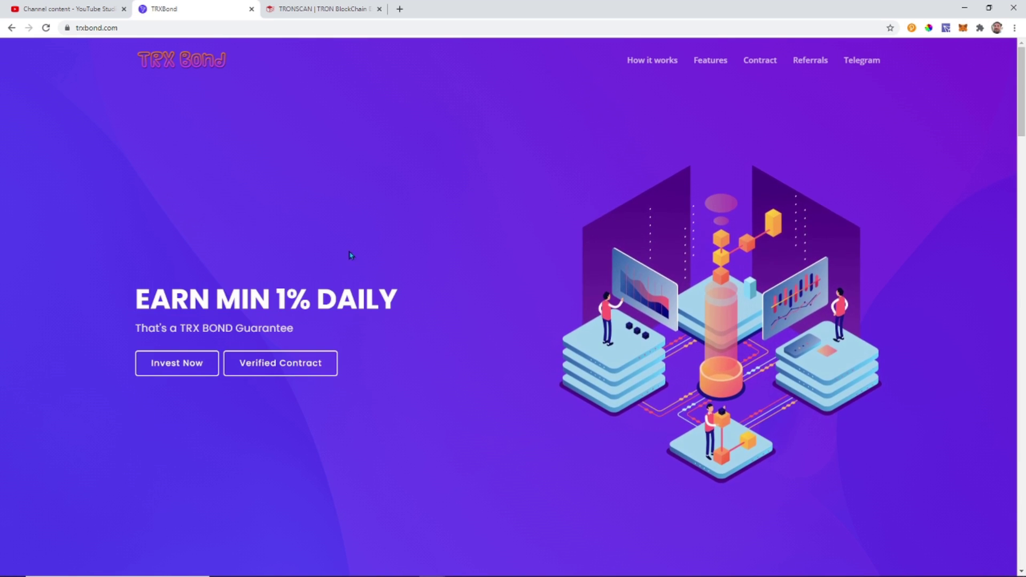
{"action": "left_click", "coordinate": [299, 9]}
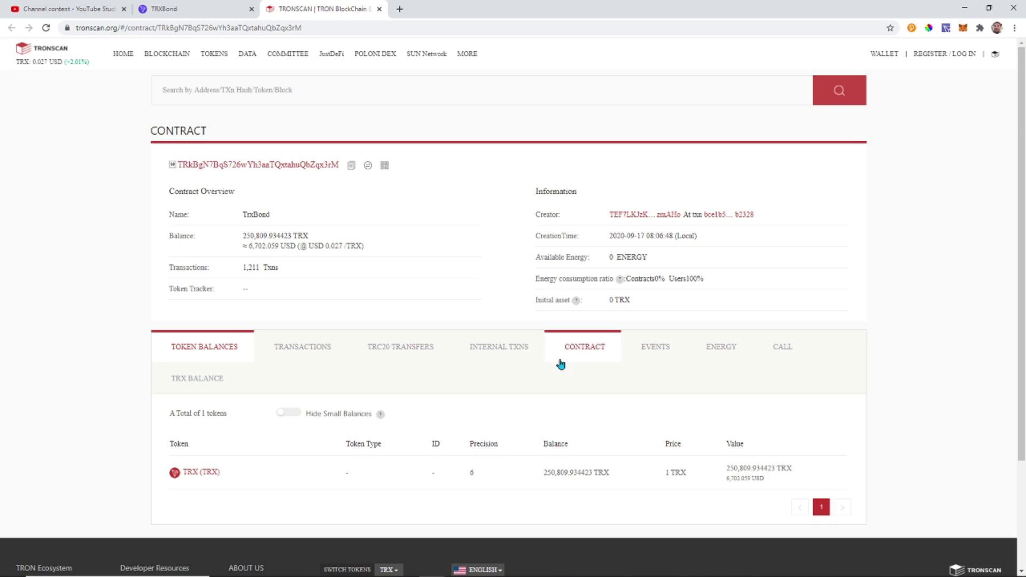
{"action": "scroll", "coordinate": [561, 336], "scroll_direction": "down", "scroll_amount": 1}
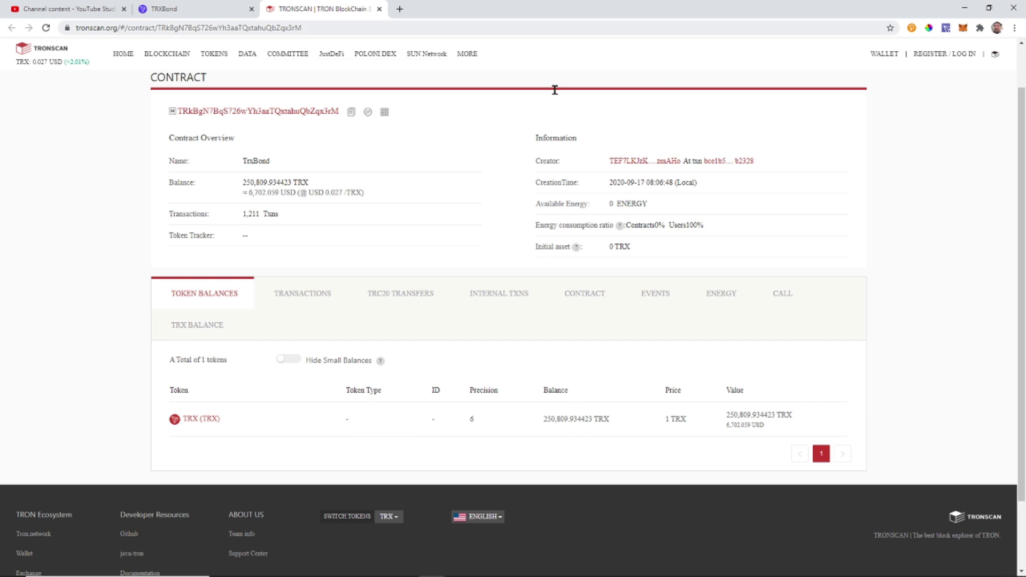
{"action": "left_click", "coordinate": [144, 9]}
{"action": "left_click", "coordinate": [326, 8]}
{"action": "scroll", "coordinate": [536, 178], "scroll_direction": "down", "scroll_amount": 2}
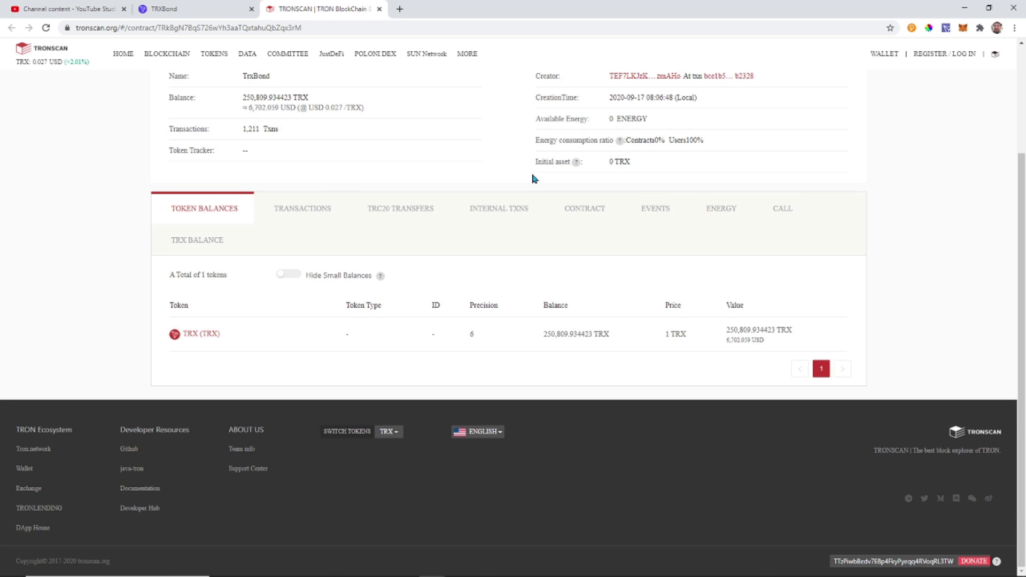
{"action": "scroll", "coordinate": [218, 351], "scroll_direction": "up", "scroll_amount": 3}
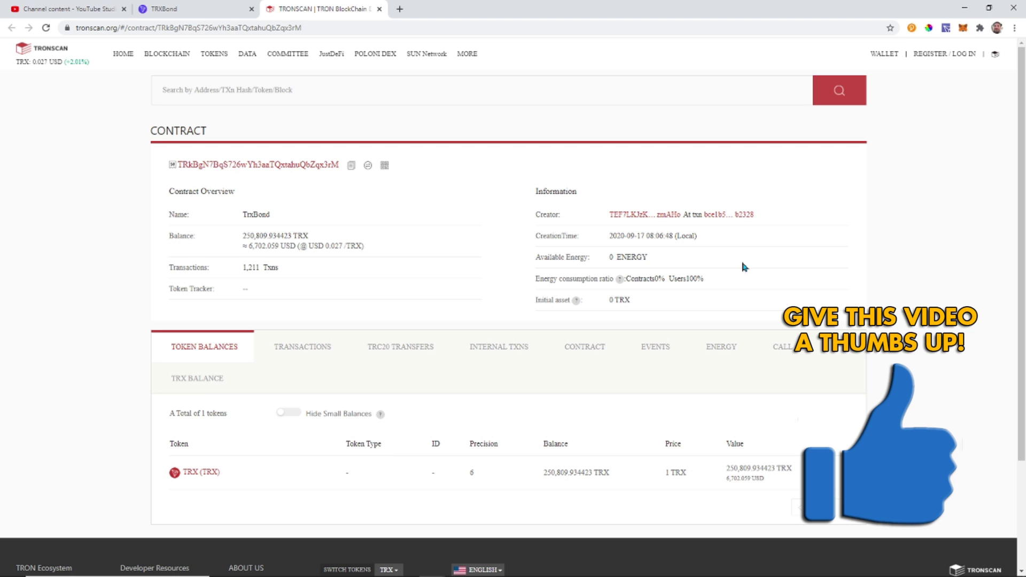
{"action": "scroll", "coordinate": [749, 276], "scroll_direction": "down", "scroll_amount": 2}
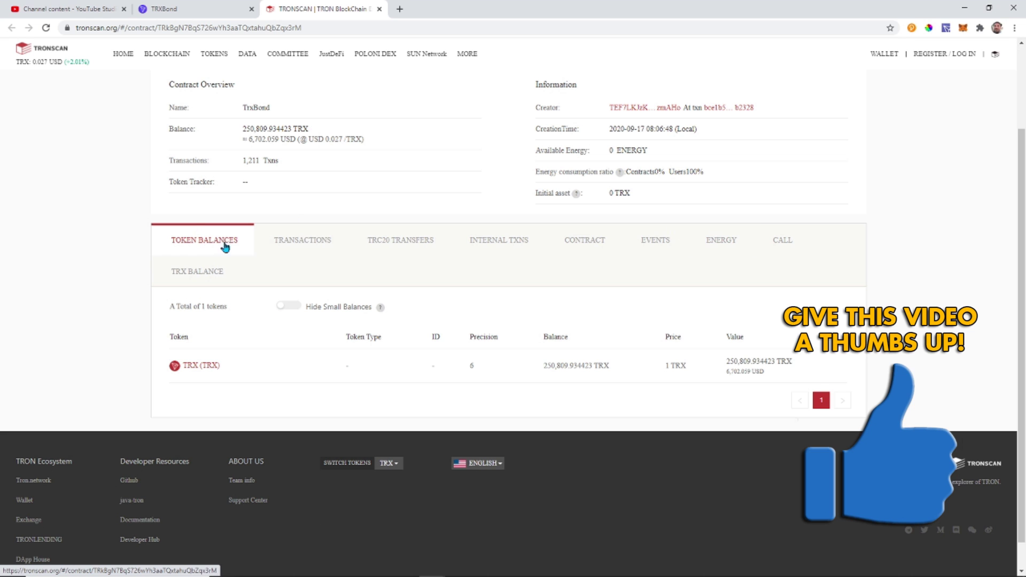
- Read TrxBond's verified trxbond.sol source (Perfect match, solidity 0.5.9) from line 1 to the end
{"action": "left_click", "coordinate": [596, 247]}
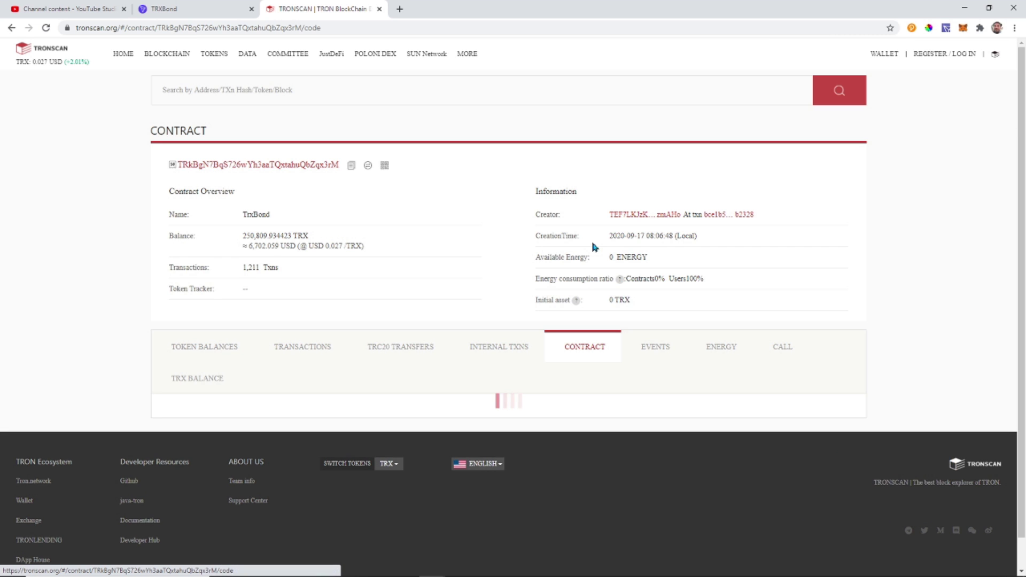
{"action": "scroll", "coordinate": [987, 231], "scroll_direction": "down", "scroll_amount": 5}
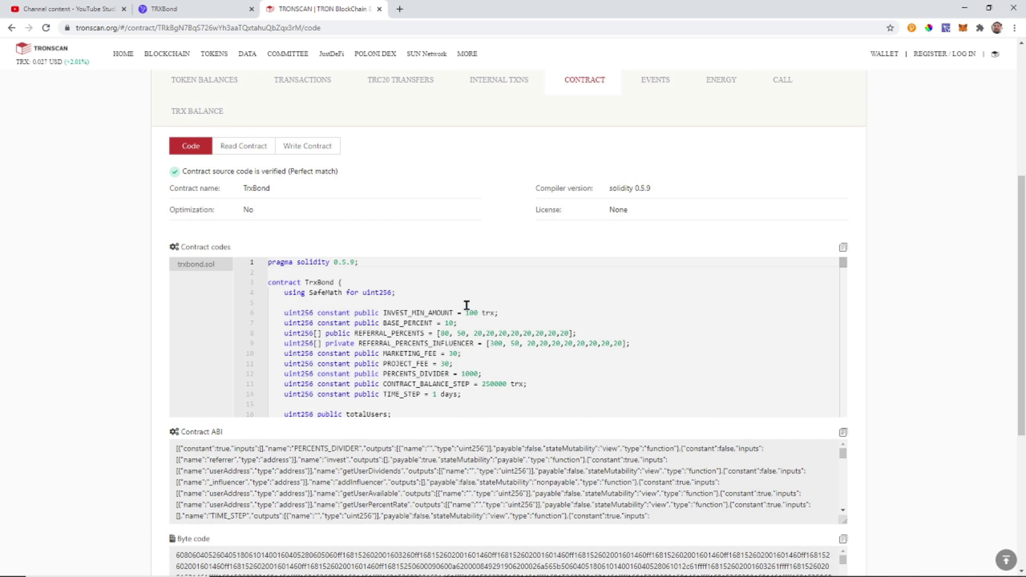
{"action": "scroll", "coordinate": [467, 306], "scroll_direction": "down", "scroll_amount": 3}
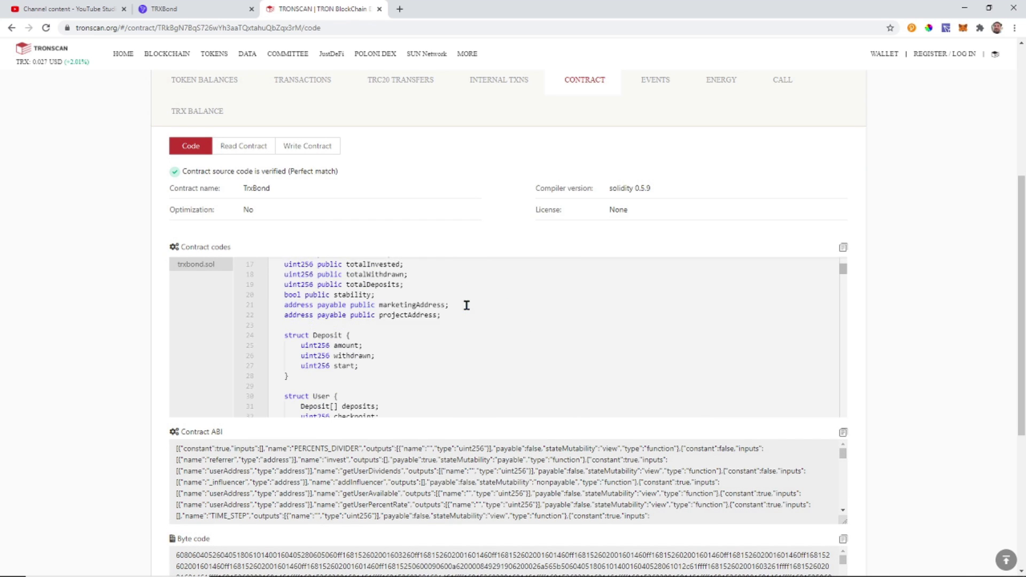
{"action": "scroll", "coordinate": [466, 305], "scroll_direction": "down", "scroll_amount": 10}
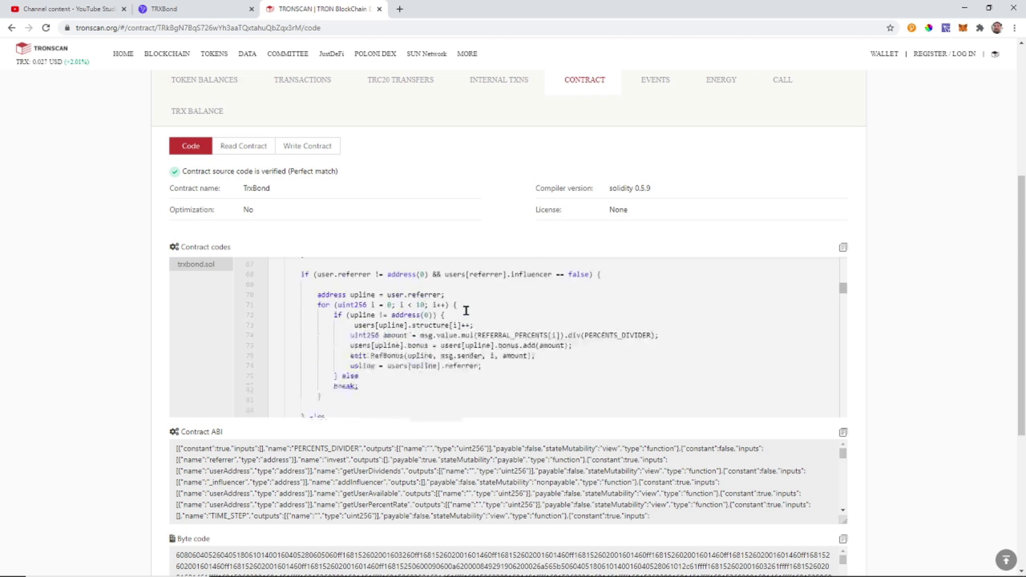
{"action": "scroll", "coordinate": [466, 311], "scroll_direction": "down", "scroll_amount": 7}
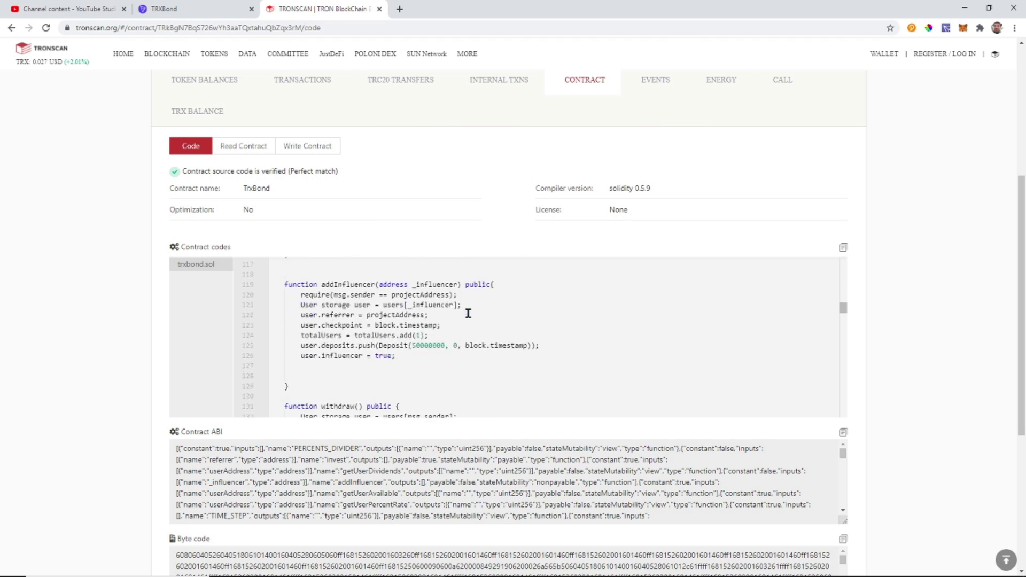
{"action": "scroll", "coordinate": [468, 313], "scroll_direction": "down", "scroll_amount": 12}
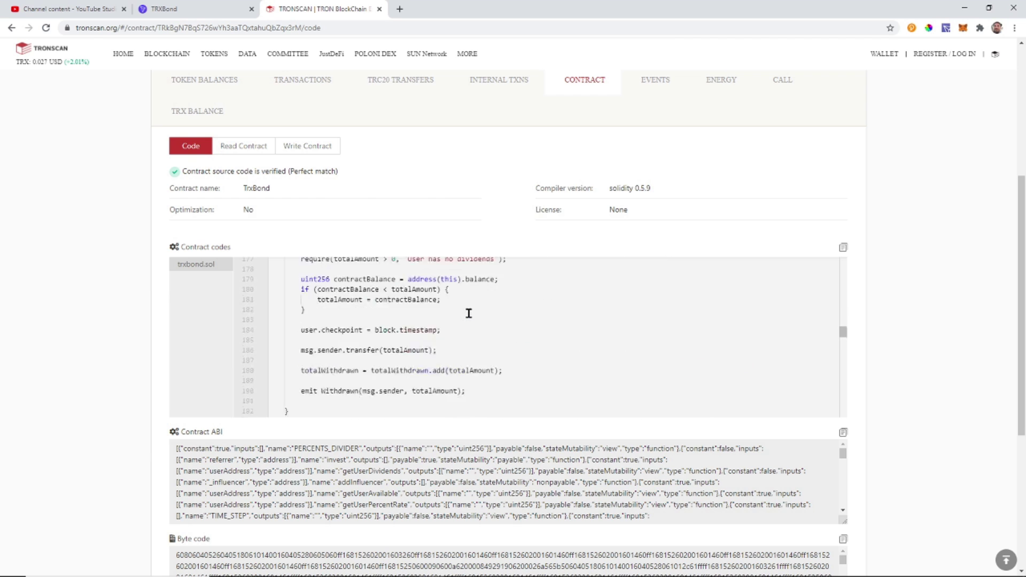
{"action": "scroll", "coordinate": [469, 313], "scroll_direction": "down", "scroll_amount": 8}
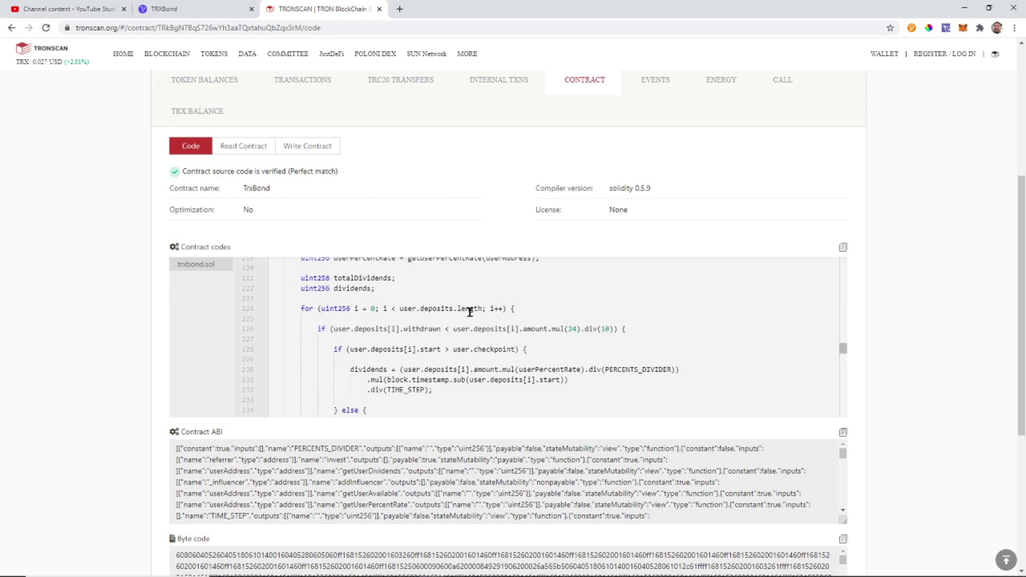
{"action": "scroll", "coordinate": [469, 312], "scroll_direction": "down", "scroll_amount": 9}
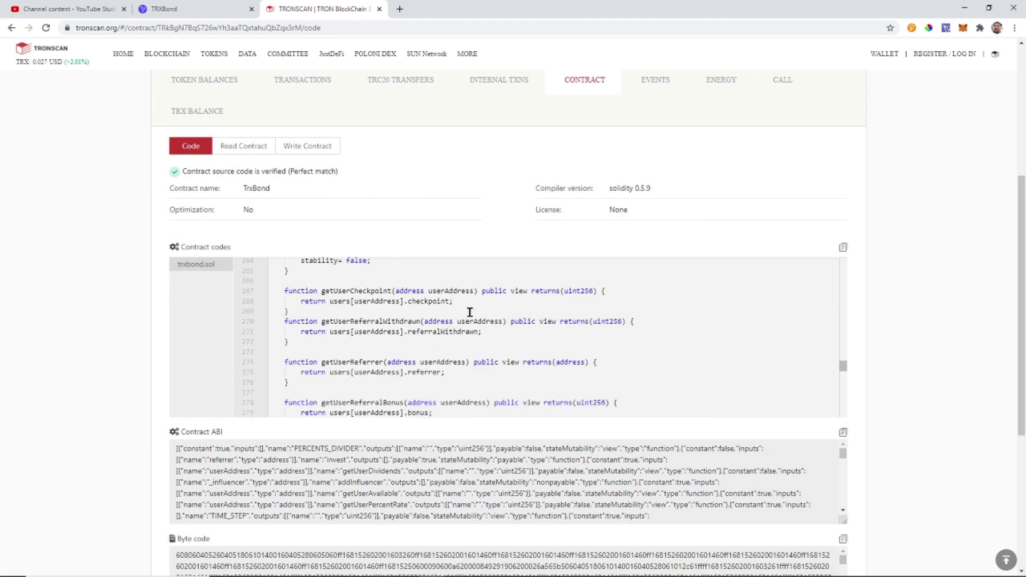
{"action": "scroll", "coordinate": [470, 312], "scroll_direction": "down", "scroll_amount": 12}
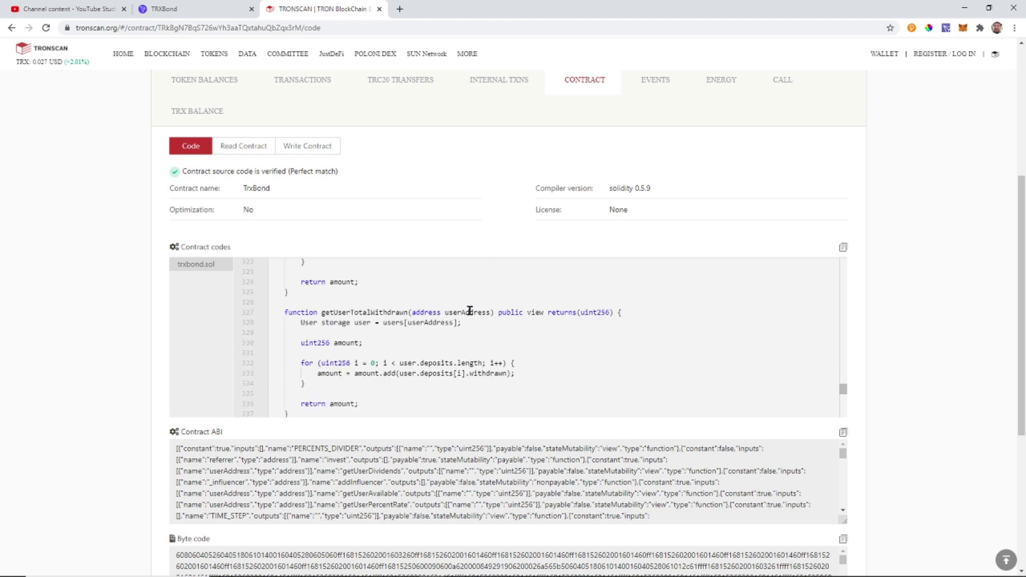
{"action": "scroll", "coordinate": [469, 312], "scroll_direction": "down", "scroll_amount": 15}
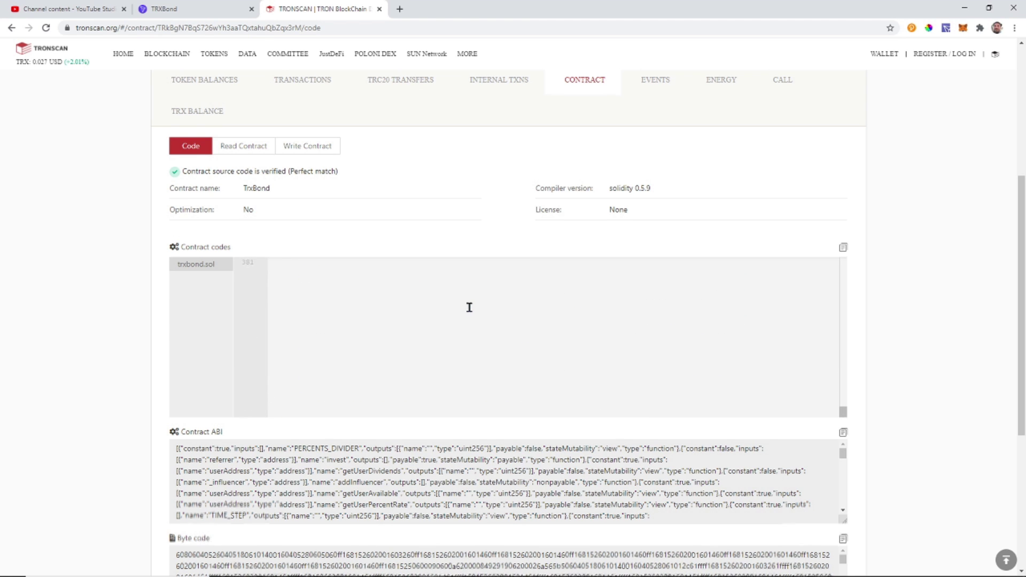
{"action": "scroll", "coordinate": [470, 307], "scroll_direction": "down", "scroll_amount": 1}
{"action": "scroll", "coordinate": [470, 308], "scroll_direction": "up", "scroll_amount": 17}
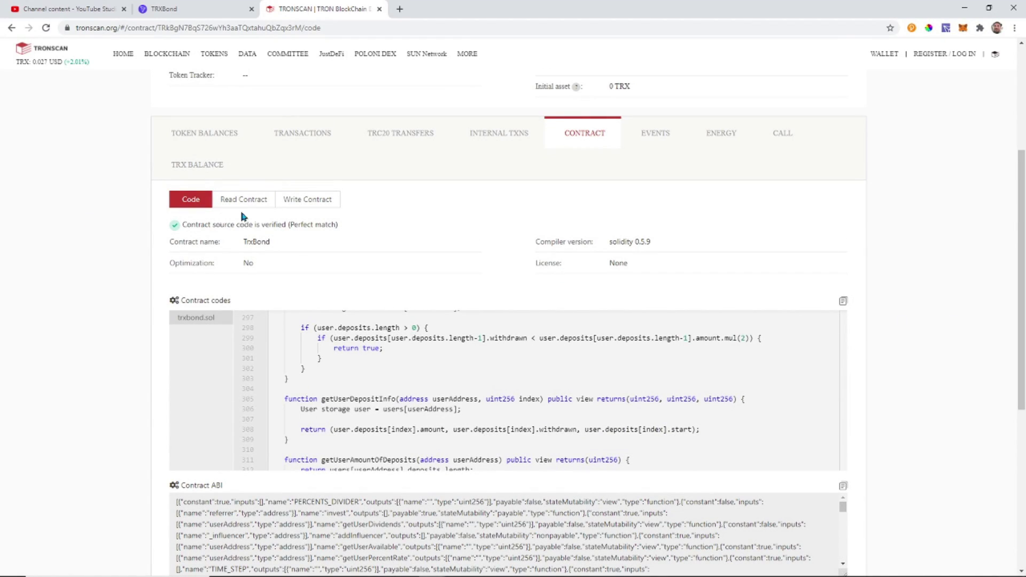
- Show the Read Contract functions, PERCENTS_DIVIDER through getUserReferralBonus, and review the list
{"action": "left_click", "coordinate": [246, 201]}
{"action": "scroll", "coordinate": [441, 223], "scroll_direction": "down", "scroll_amount": 1}
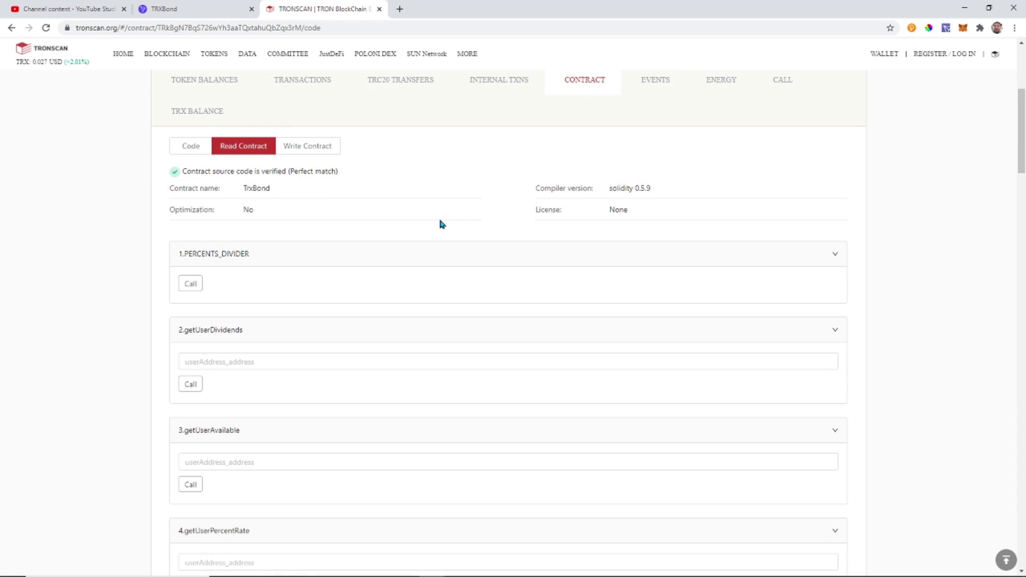
{"action": "scroll", "coordinate": [441, 224], "scroll_direction": "down", "scroll_amount": 20}
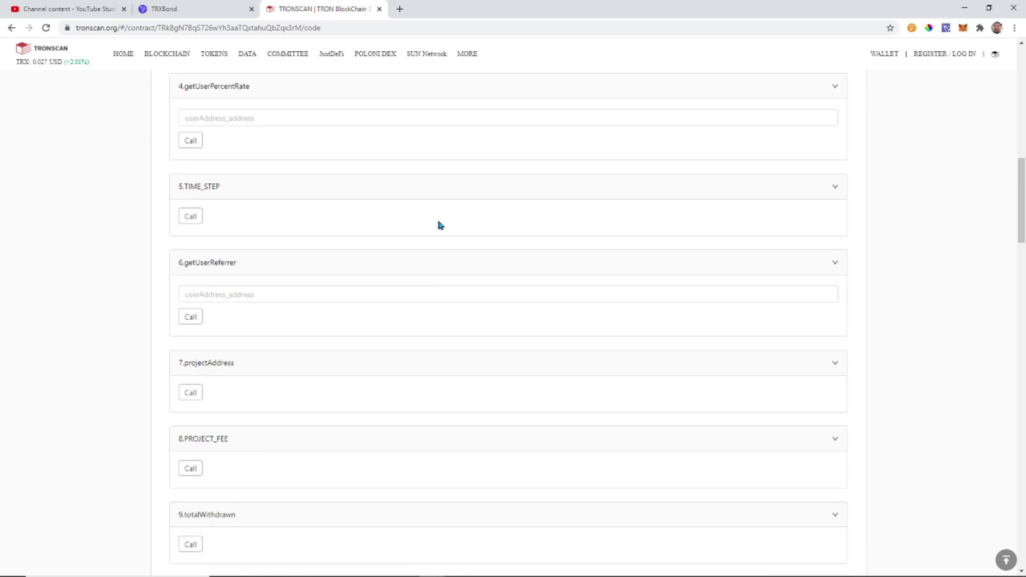
{"action": "scroll", "coordinate": [441, 225], "scroll_direction": "down", "scroll_amount": 20}
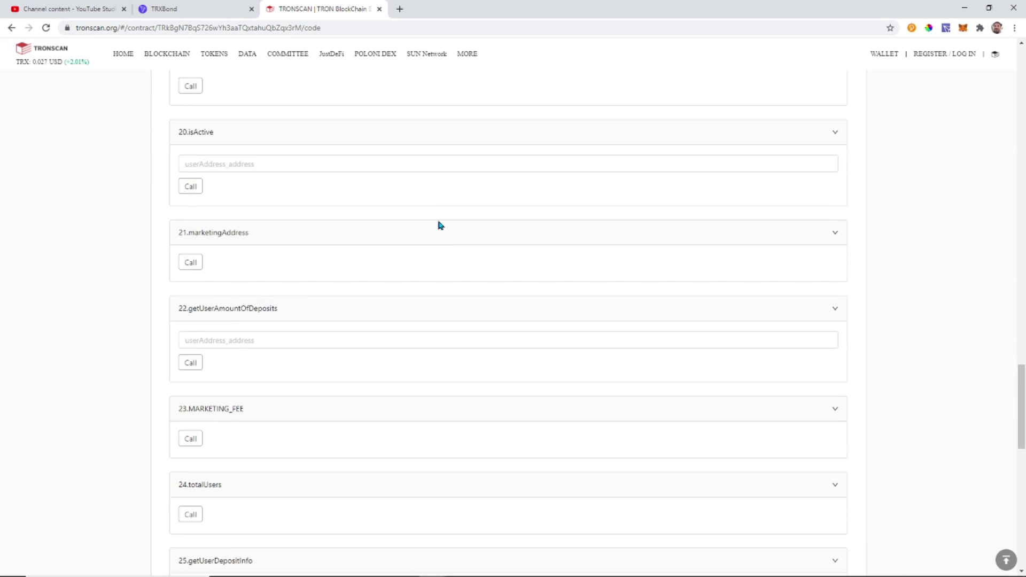
{"action": "scroll", "coordinate": [441, 227], "scroll_direction": "up", "scroll_amount": 20}
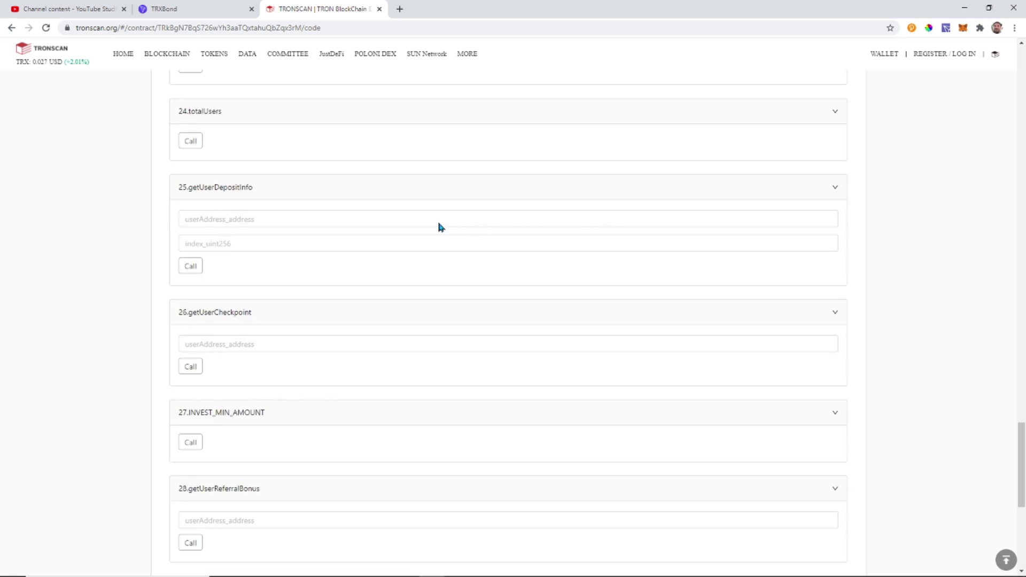
{"action": "scroll", "coordinate": [440, 229], "scroll_direction": "up", "scroll_amount": 20}
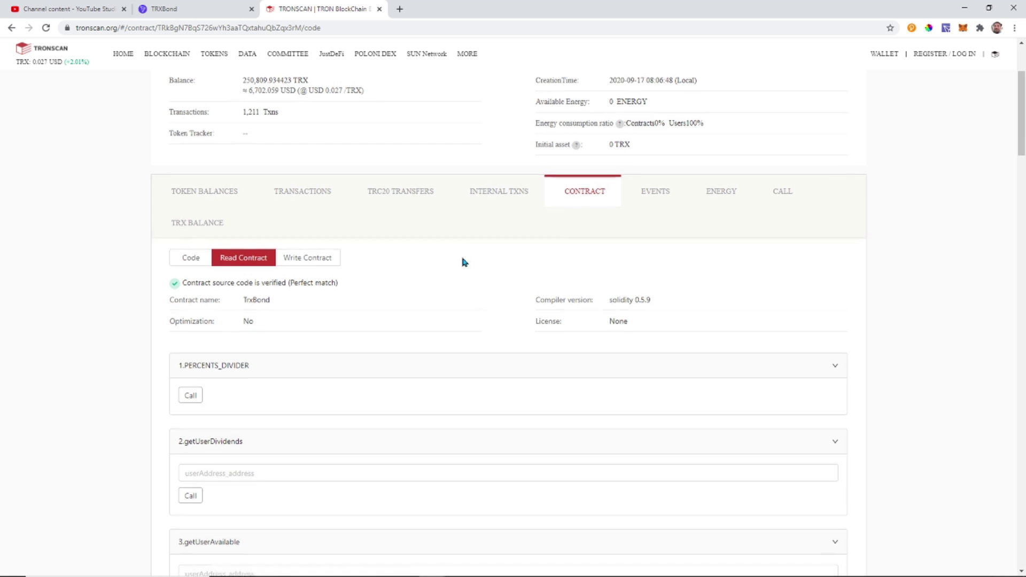
{"action": "scroll", "coordinate": [461, 254], "scroll_direction": "up", "scroll_amount": 3}
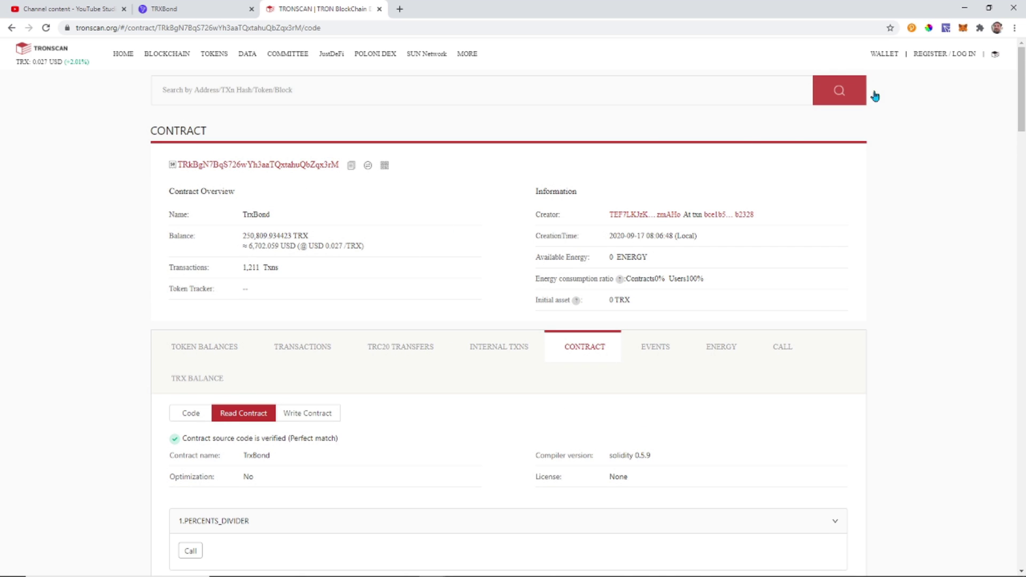
{"action": "mouse_move", "coordinate": [884, 58]}
{"action": "scroll", "coordinate": [459, 304], "scroll_direction": "down", "scroll_amount": 2}
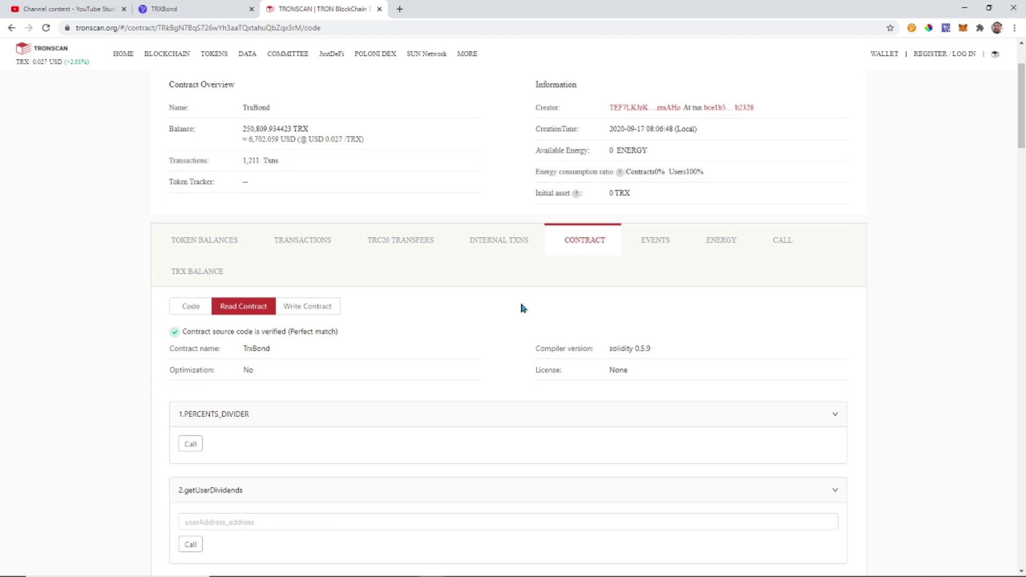
- Call PERCENTS_DIVIDER (1,000), getUserReferrer and PROJECT_FEE (30) on the Read Contract tab
{"action": "scroll", "coordinate": [470, 268], "scroll_direction": "down", "scroll_amount": 5}
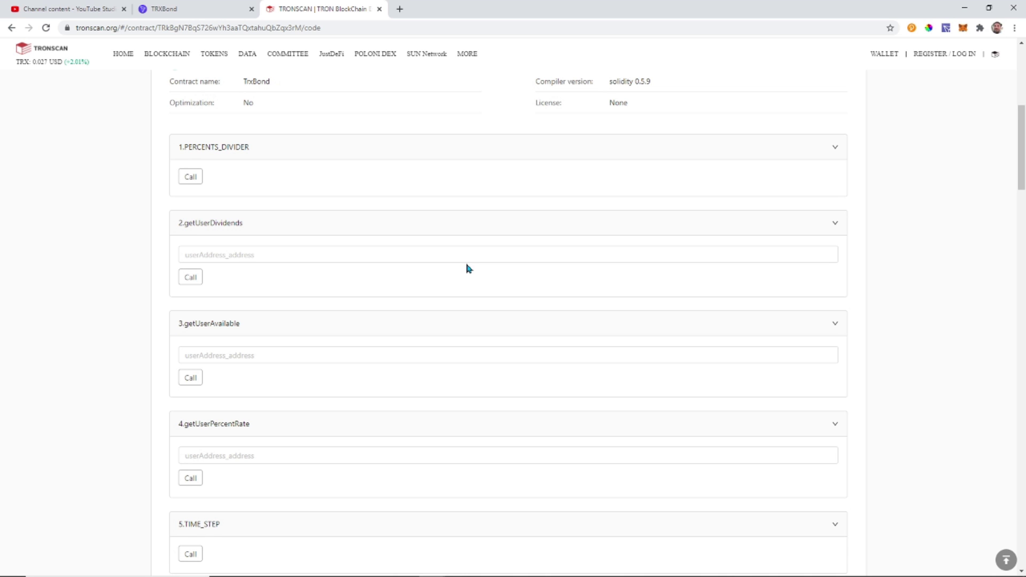
{"action": "scroll", "coordinate": [394, 244], "scroll_direction": "down", "scroll_amount": 1}
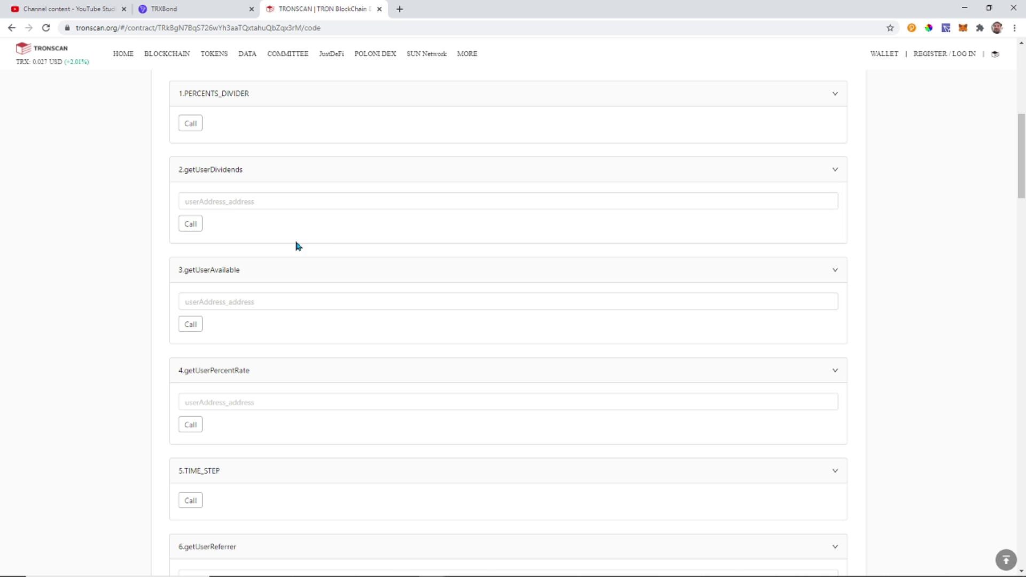
{"action": "scroll", "coordinate": [344, 235], "scroll_direction": "up", "scroll_amount": 1}
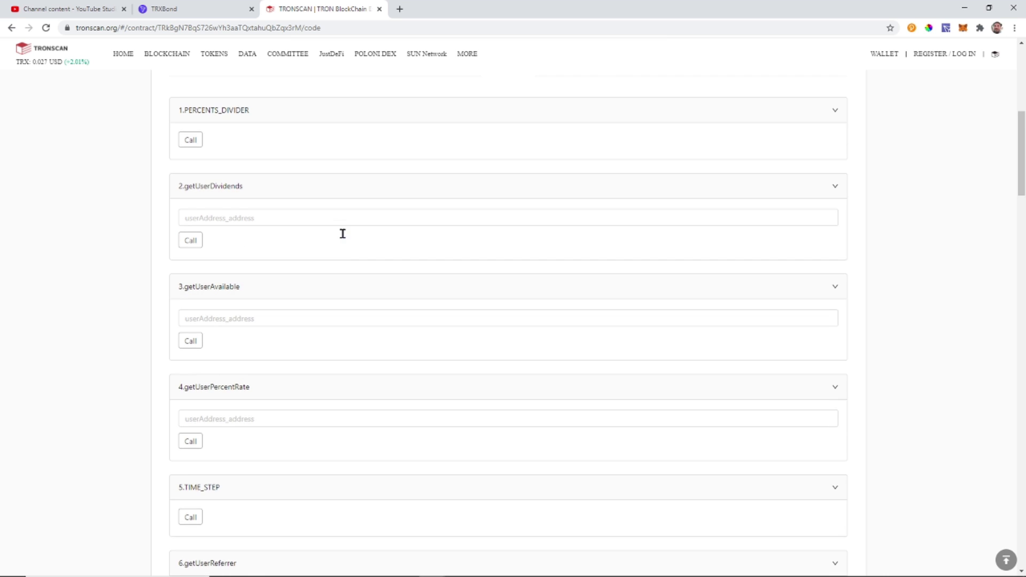
{"action": "left_click", "coordinate": [190, 180]}
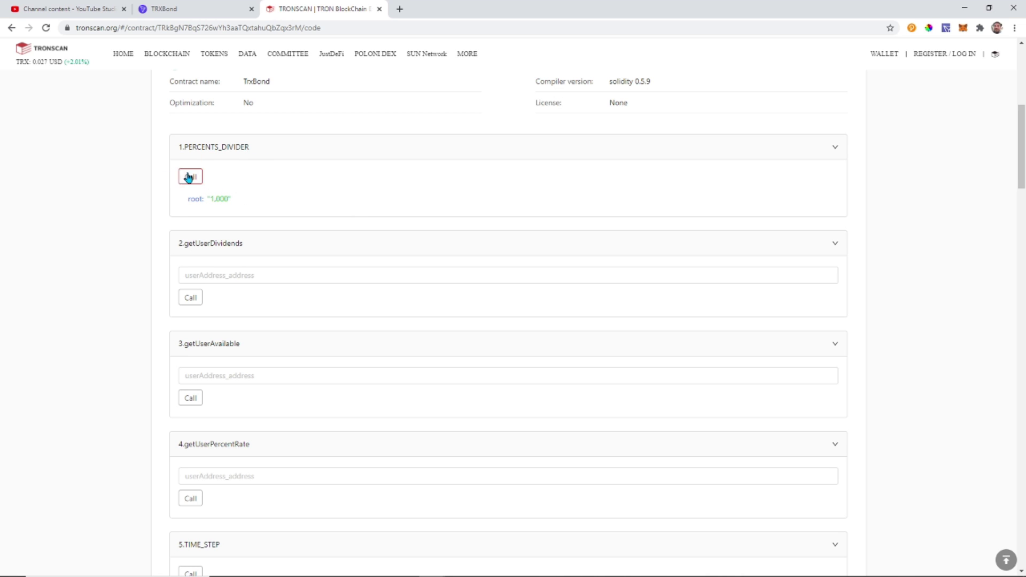
{"action": "scroll", "coordinate": [252, 178], "scroll_direction": "down", "scroll_amount": 1}
{"action": "left_click", "coordinate": [199, 229]}
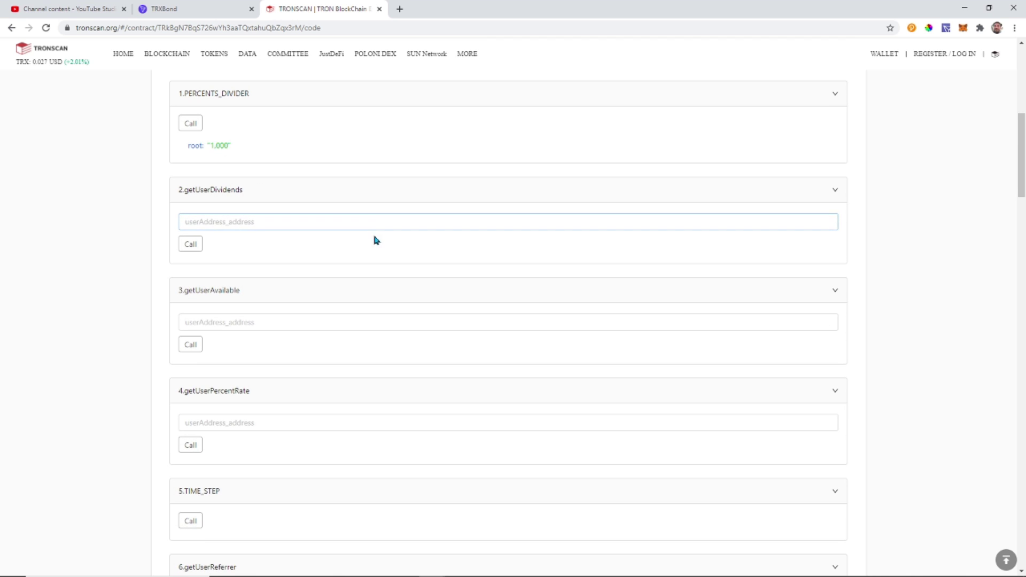
{"action": "scroll", "coordinate": [373, 238], "scroll_direction": "down", "scroll_amount": 5}
{"action": "scroll", "coordinate": [368, 236], "scroll_direction": "down", "scroll_amount": 2}
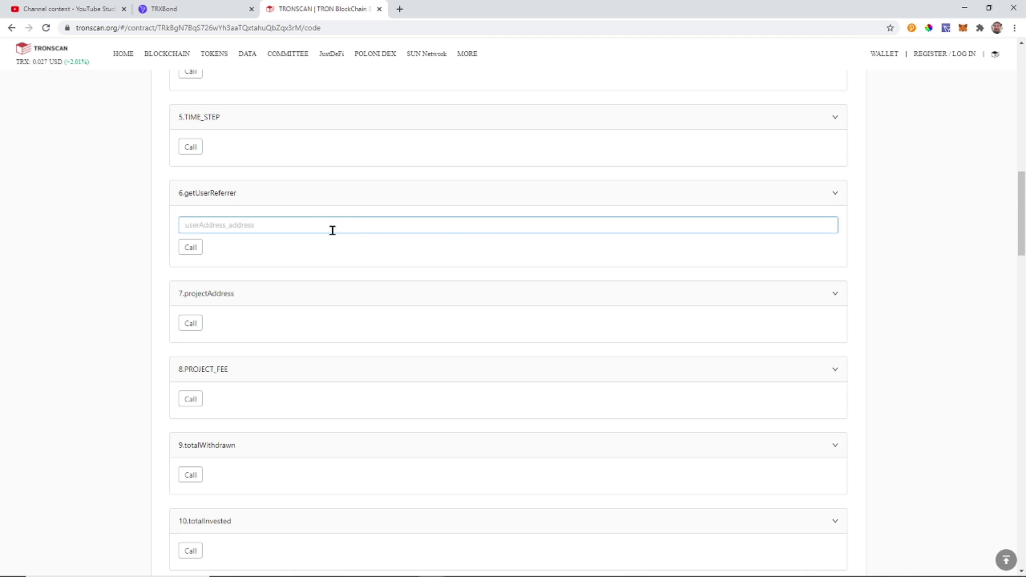
{"action": "left_click", "coordinate": [190, 248]}
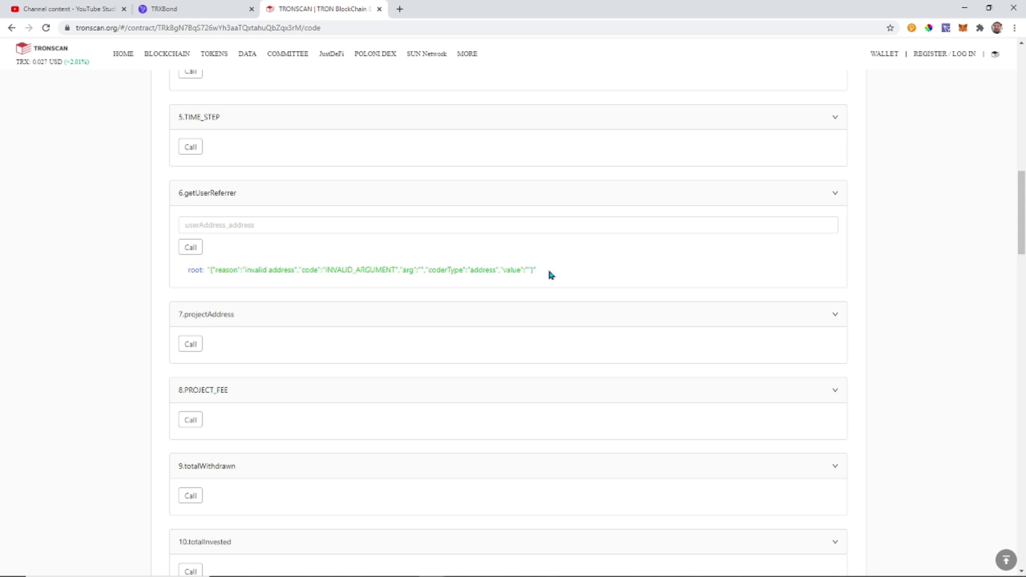
{"action": "scroll", "coordinate": [454, 267], "scroll_direction": "down", "scroll_amount": 3}
{"action": "left_click", "coordinate": [191, 260]}
- Query totalUsers (422) and INVEST_MIN_AMOUNT (100,000,000)
{"action": "scroll", "coordinate": [487, 286], "scroll_direction": "down", "scroll_amount": 1}
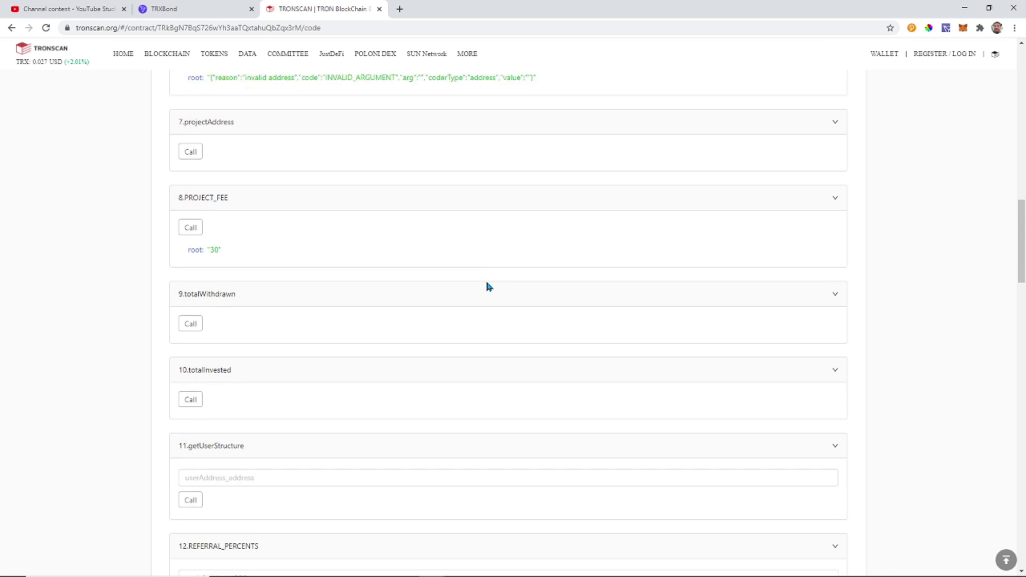
{"action": "scroll", "coordinate": [481, 282], "scroll_direction": "down", "scroll_amount": 4}
{"action": "scroll", "coordinate": [299, 284], "scroll_direction": "down", "scroll_amount": 9}
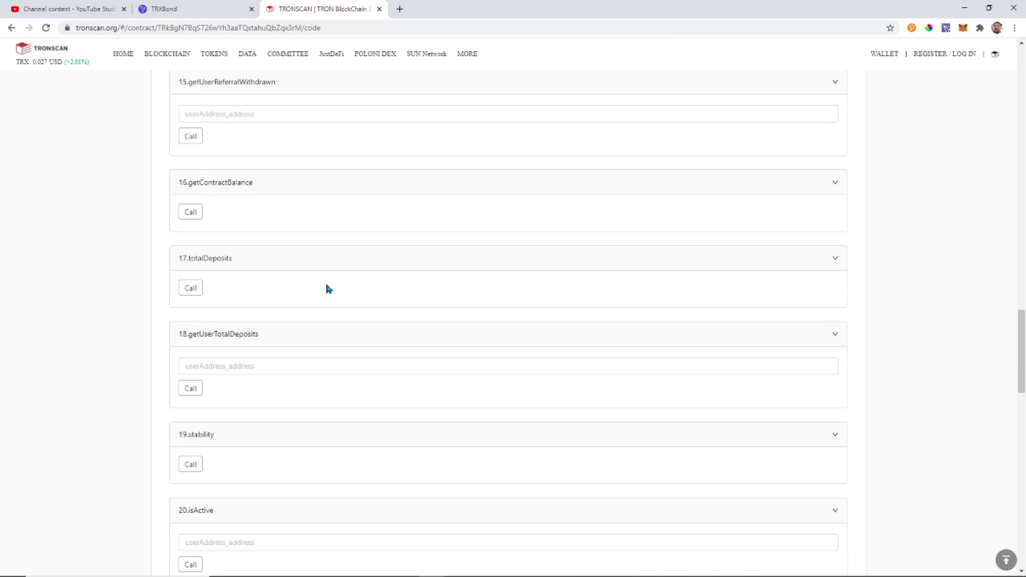
{"action": "scroll", "coordinate": [327, 289], "scroll_direction": "down", "scroll_amount": 7}
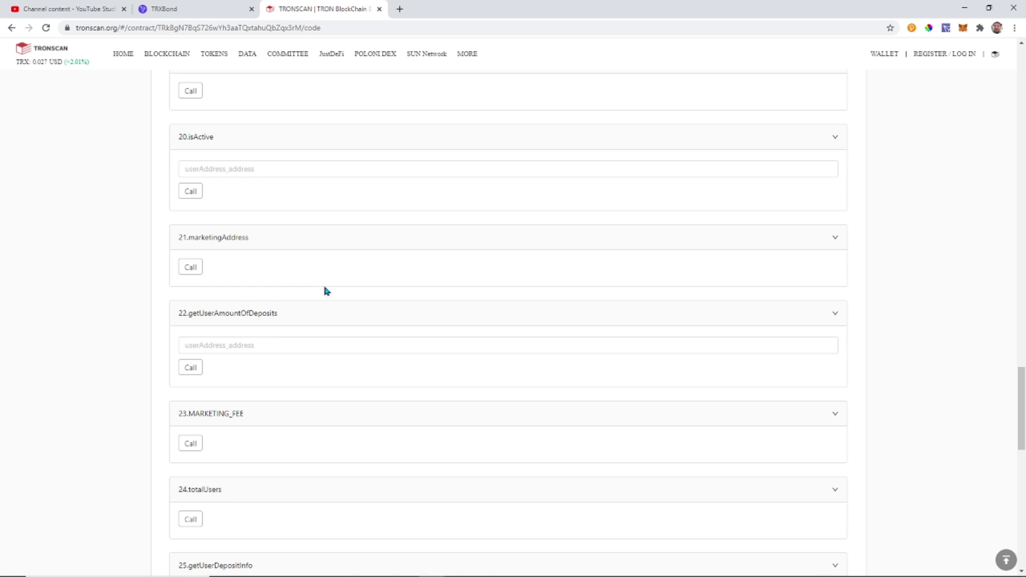
{"action": "scroll", "coordinate": [327, 291], "scroll_direction": "down", "scroll_amount": 1}
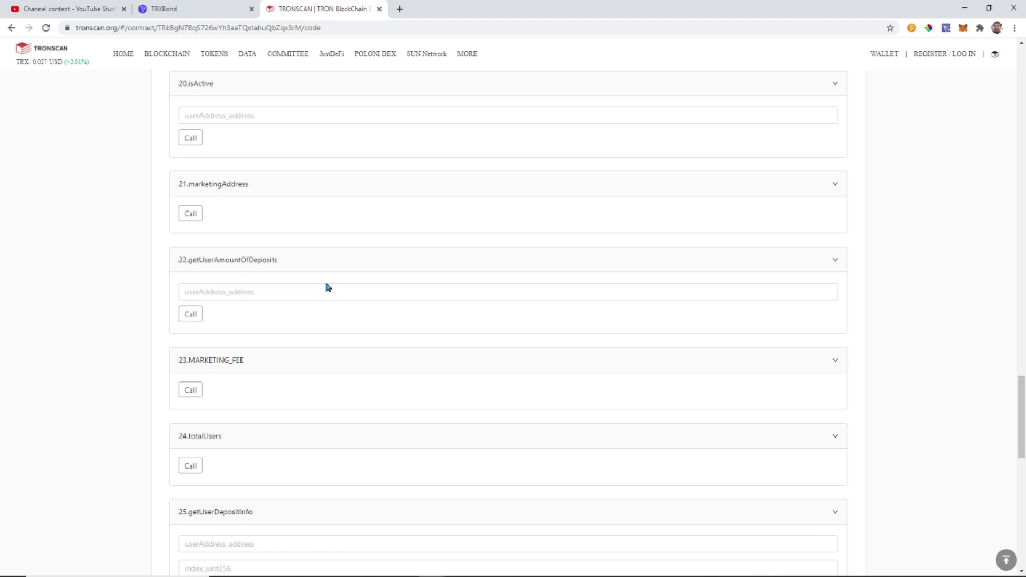
{"action": "scroll", "coordinate": [257, 335], "scroll_direction": "down", "scroll_amount": 3}
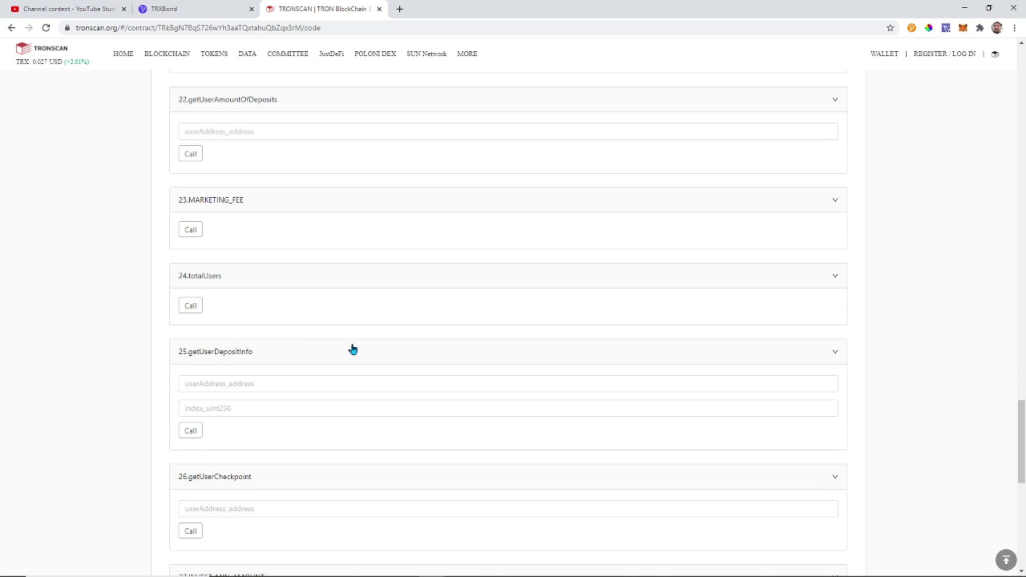
{"action": "left_click", "coordinate": [194, 311]}
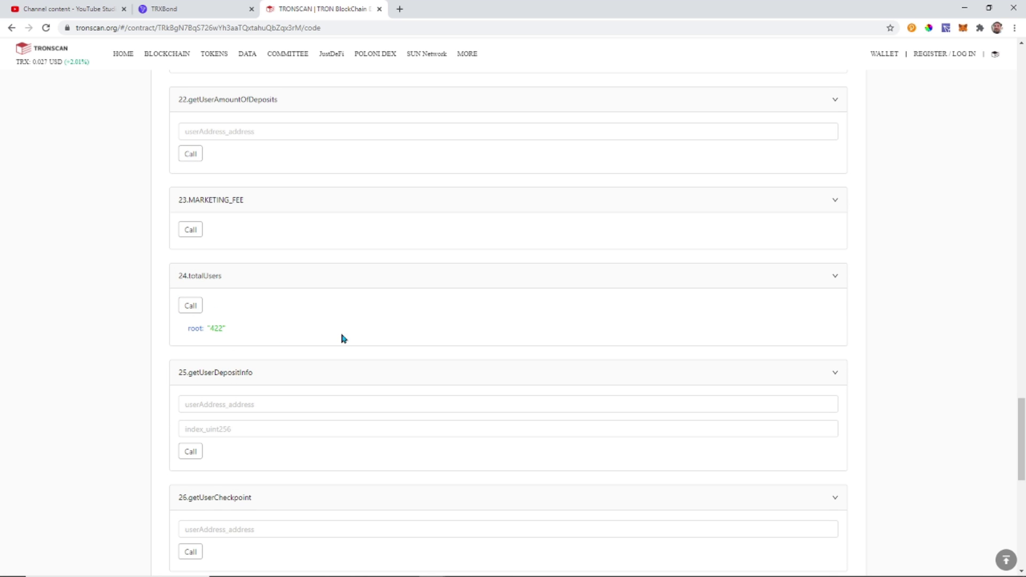
{"action": "scroll", "coordinate": [342, 337], "scroll_direction": "down", "scroll_amount": 1}
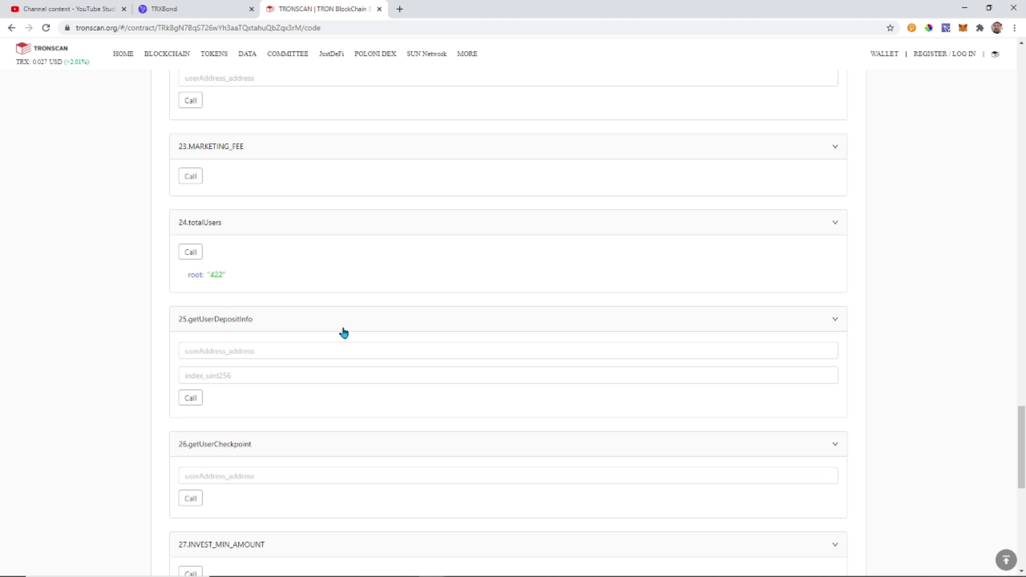
{"action": "scroll", "coordinate": [344, 333], "scroll_direction": "down", "scroll_amount": 3}
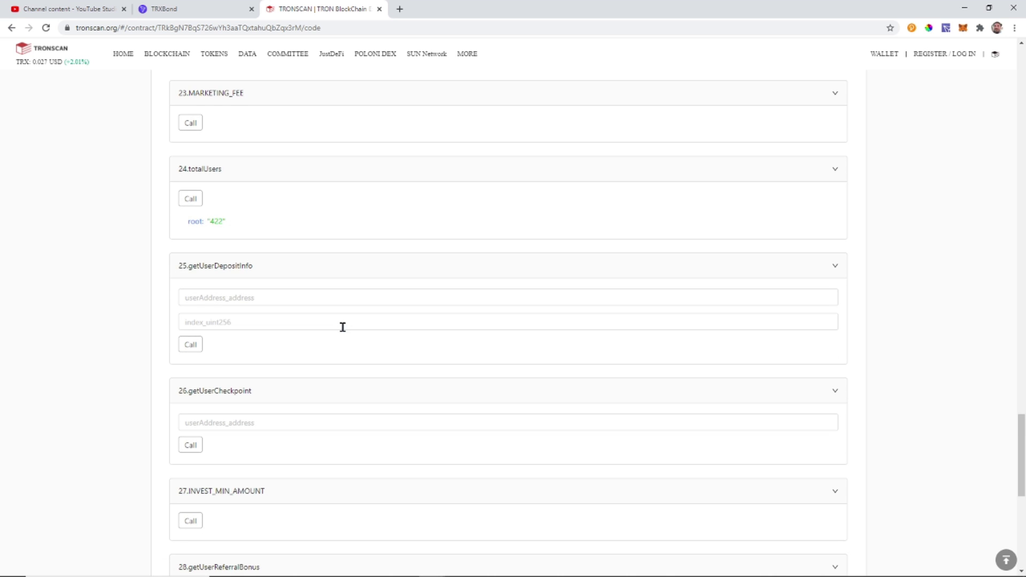
{"action": "scroll", "coordinate": [345, 332], "scroll_direction": "down", "scroll_amount": 1}
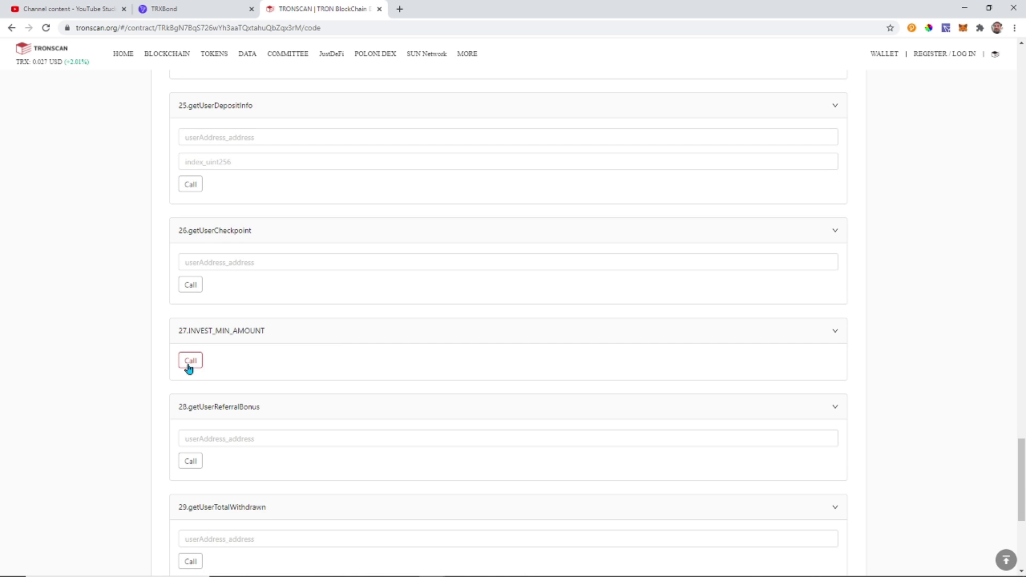
{"action": "left_click", "coordinate": [189, 361]}
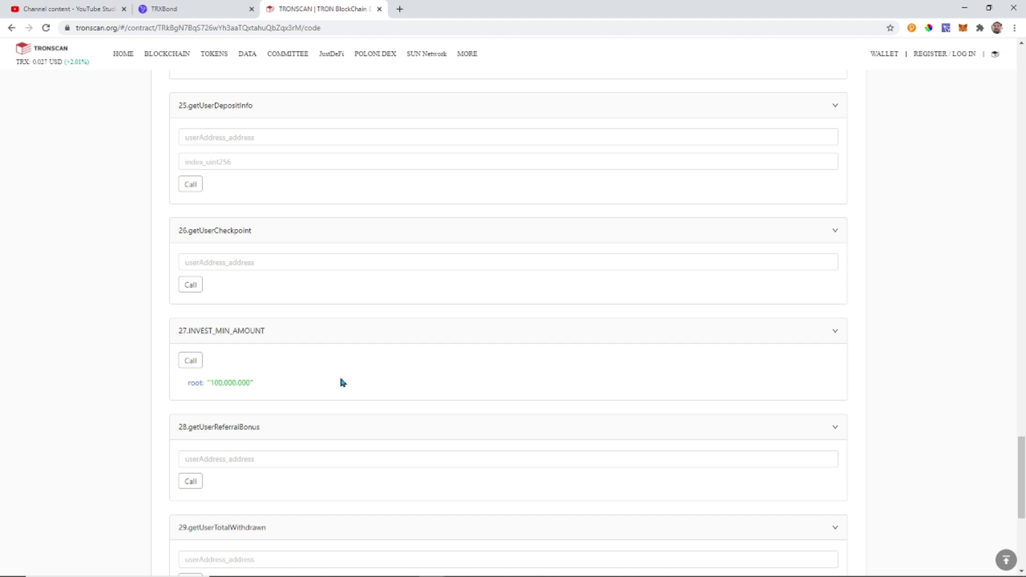
- Call getUserReferralBonus, getUserTotalWithdrawn and getContractBalanceRate, which returns 11
{"action": "scroll", "coordinate": [357, 376], "scroll_direction": "down", "scroll_amount": 3}
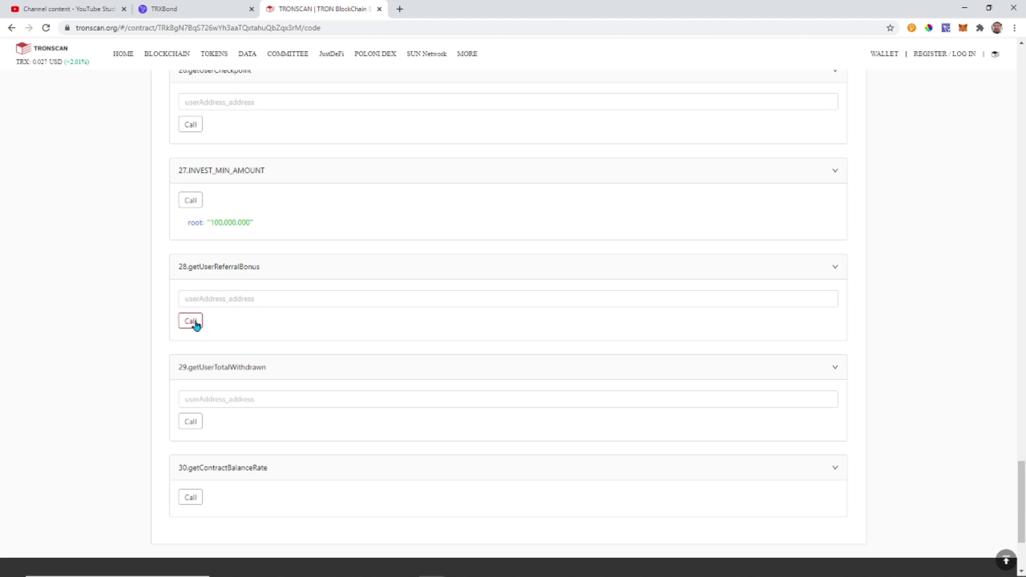
{"action": "left_click", "coordinate": [192, 321]}
{"action": "scroll", "coordinate": [450, 352], "scroll_direction": "down", "scroll_amount": 2}
{"action": "left_click", "coordinate": [191, 336]}
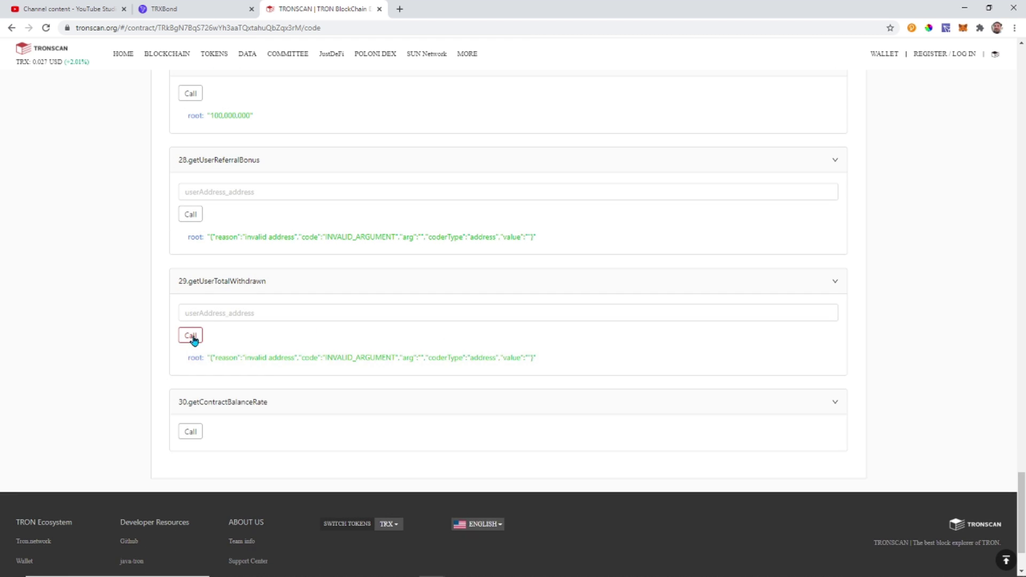
{"action": "scroll", "coordinate": [406, 349], "scroll_direction": "down", "scroll_amount": 2}
{"action": "left_click", "coordinate": [190, 339]}
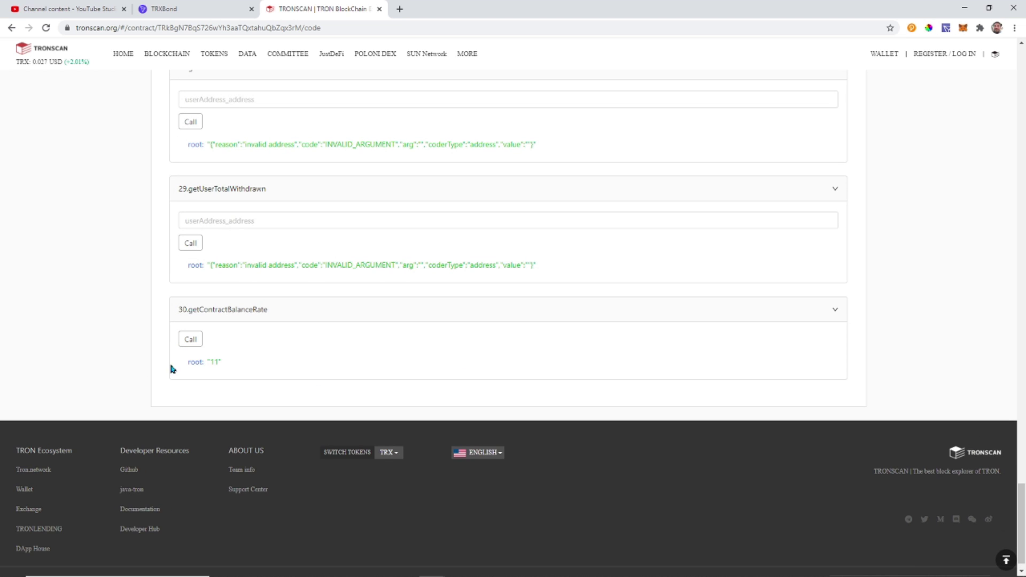
{"action": "scroll", "coordinate": [402, 331], "scroll_direction": "up", "scroll_amount": 20}
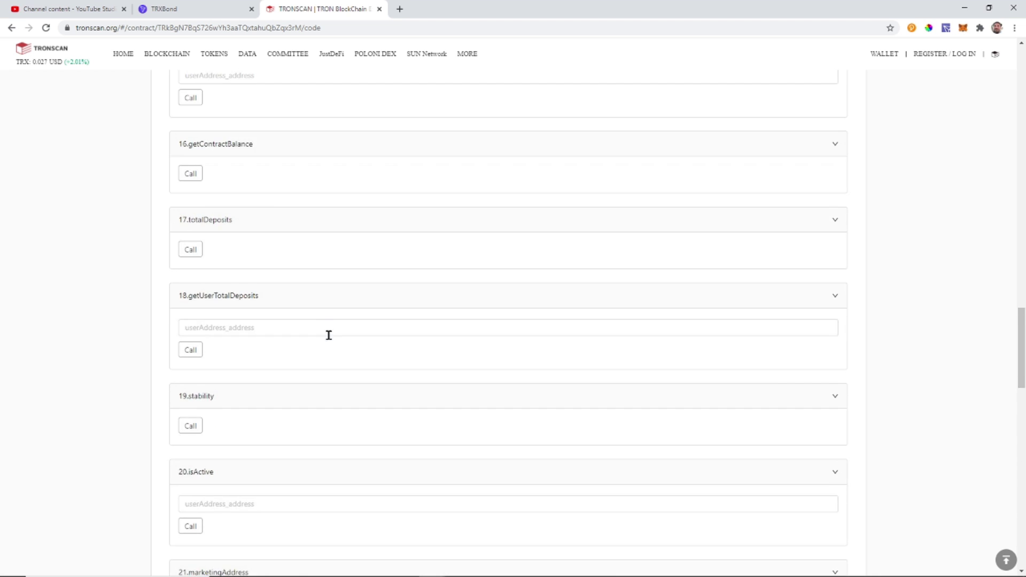
- Show TrxBond's Write Contract functions, starting with invest and addInfluencer
{"action": "scroll", "coordinate": [329, 335], "scroll_direction": "up", "scroll_amount": 20}
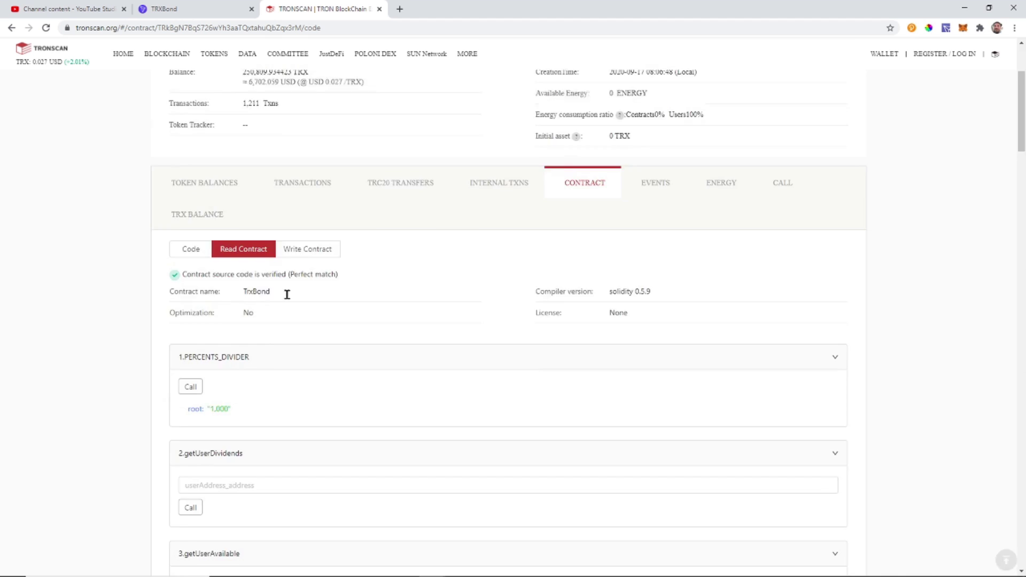
{"action": "scroll", "coordinate": [293, 296], "scroll_direction": "down", "scroll_amount": 1}
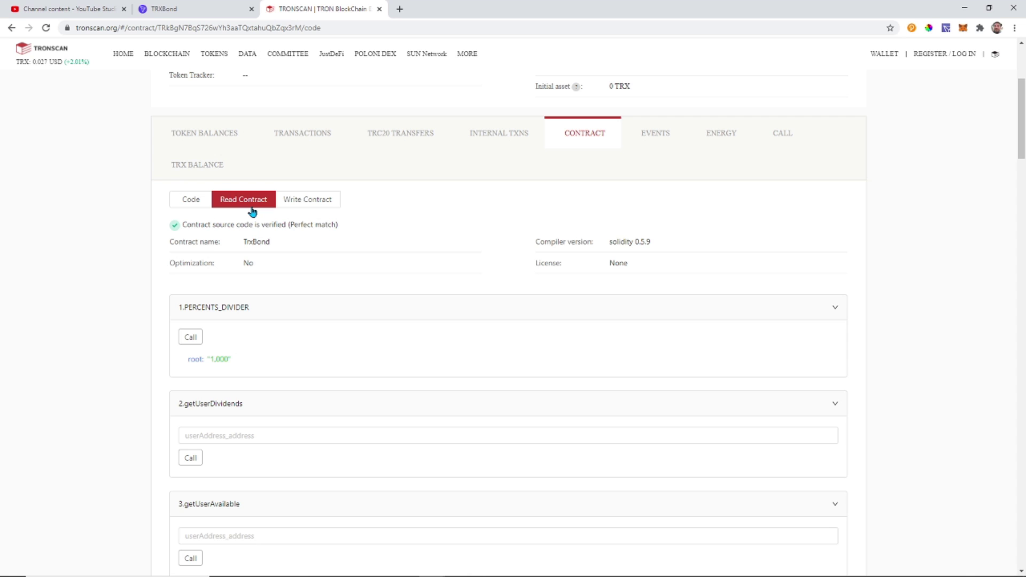
{"action": "left_click", "coordinate": [313, 205]}
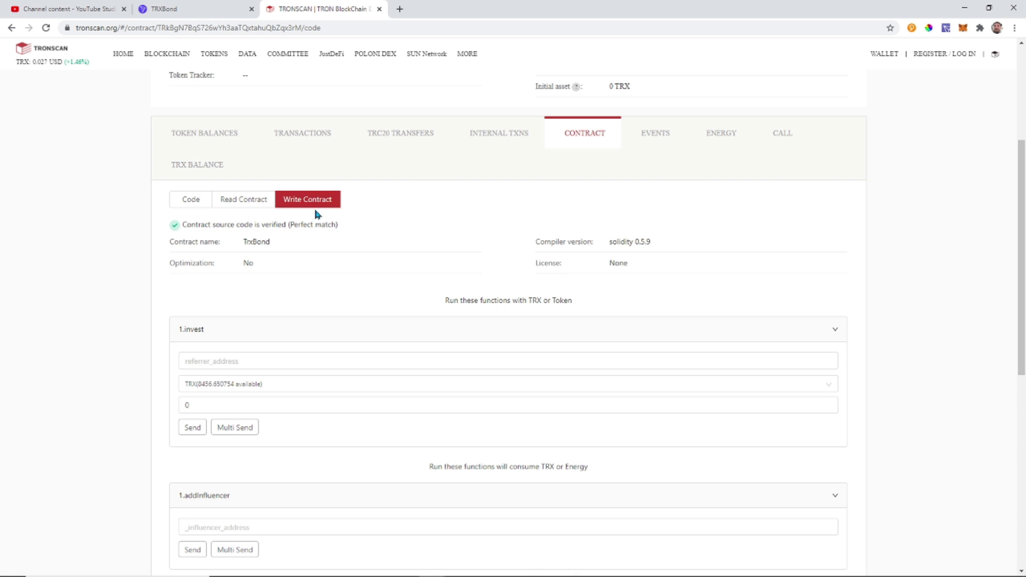
- Inspect the invest function's referrer address, token choice and amount fields
{"action": "scroll", "coordinate": [331, 235], "scroll_direction": "down", "scroll_amount": 3}
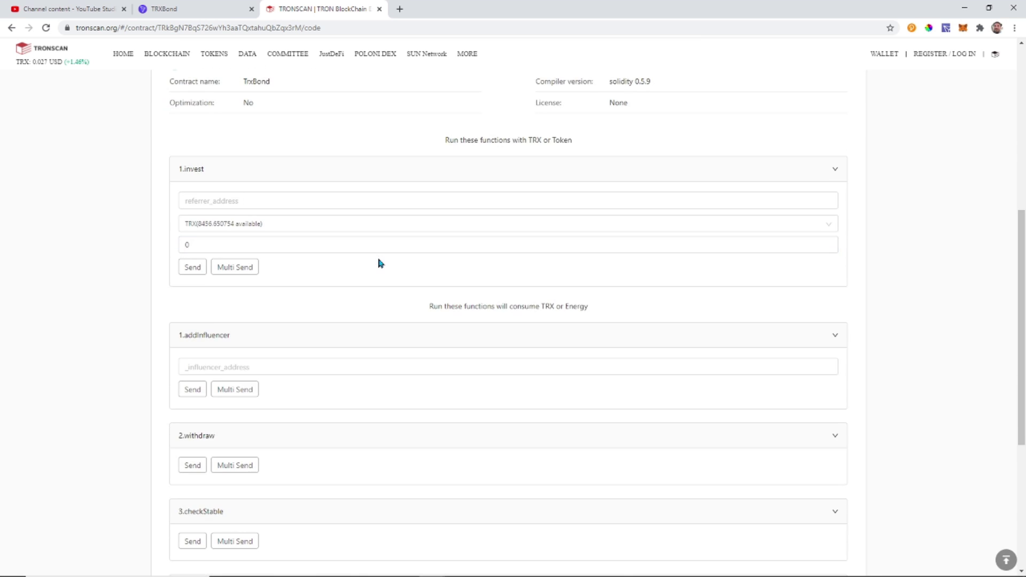
{"action": "scroll", "coordinate": [378, 262], "scroll_direction": "up", "scroll_amount": 4}
{"action": "scroll", "coordinate": [352, 213], "scroll_direction": "down", "scroll_amount": 4}
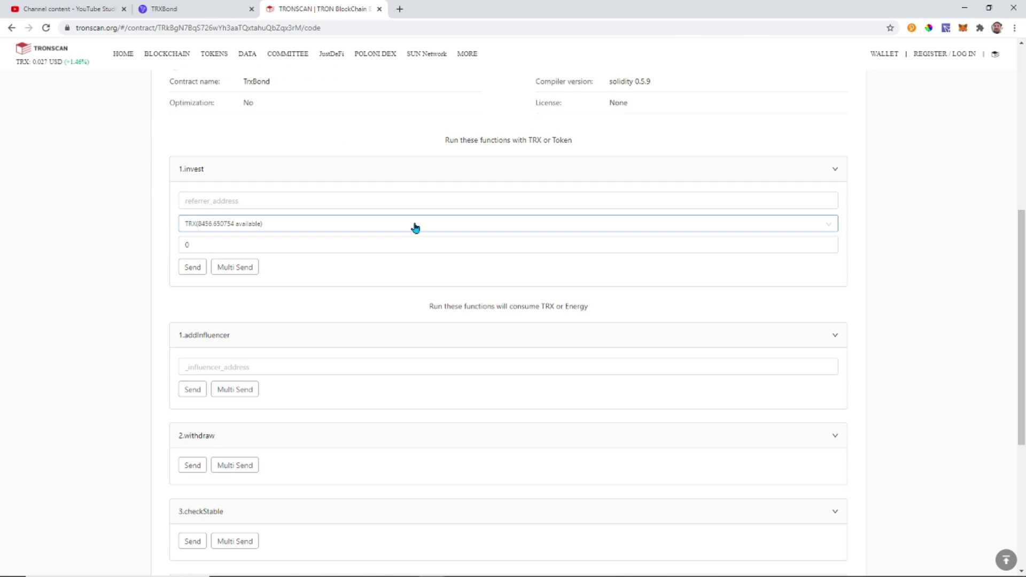
{"action": "scroll", "coordinate": [415, 228], "scroll_direction": "down", "scroll_amount": 1}
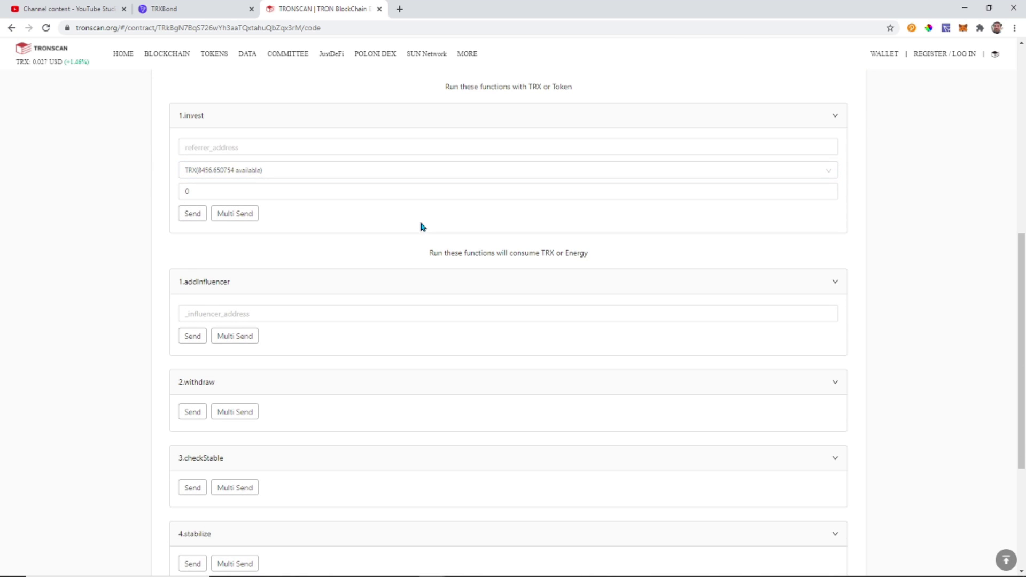
{"action": "left_click", "coordinate": [276, 143]}
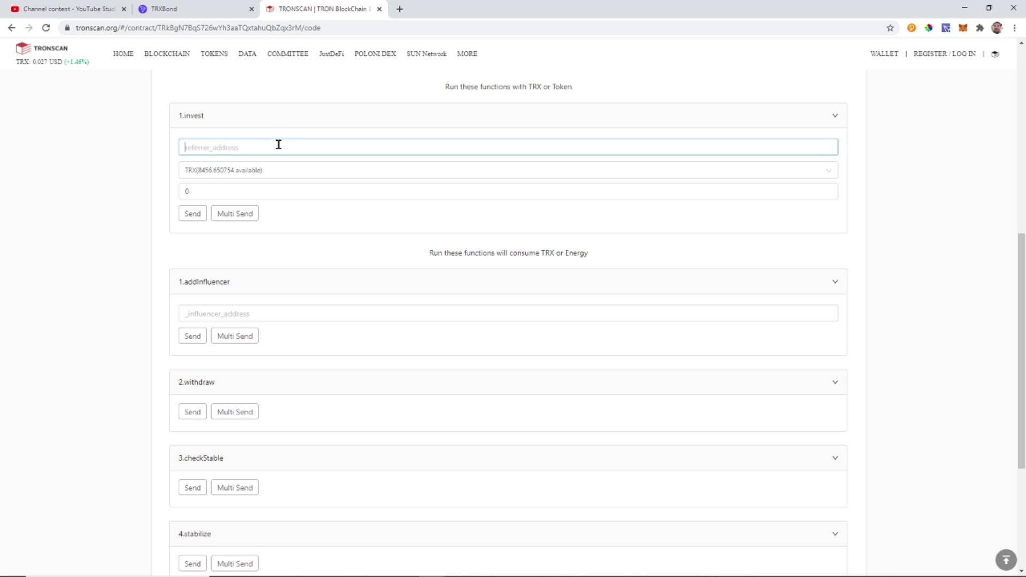
{"action": "left_click", "coordinate": [299, 176]}
{"action": "left_click", "coordinate": [313, 243]}
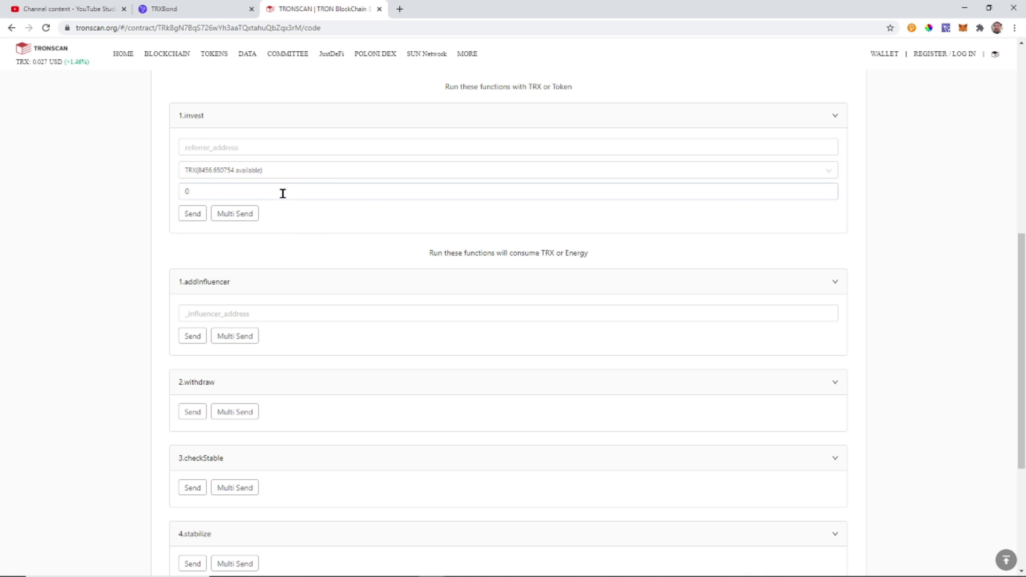
{"action": "left_click", "coordinate": [281, 192]}
{"action": "left_click", "coordinate": [336, 185]}
- Review the remaining write functions, including addInfluencer's address field, then switch to the TRXBond site
{"action": "scroll", "coordinate": [368, 230], "scroll_direction": "down", "scroll_amount": 1}
{"action": "scroll", "coordinate": [369, 251], "scroll_direction": "down", "scroll_amount": 1}
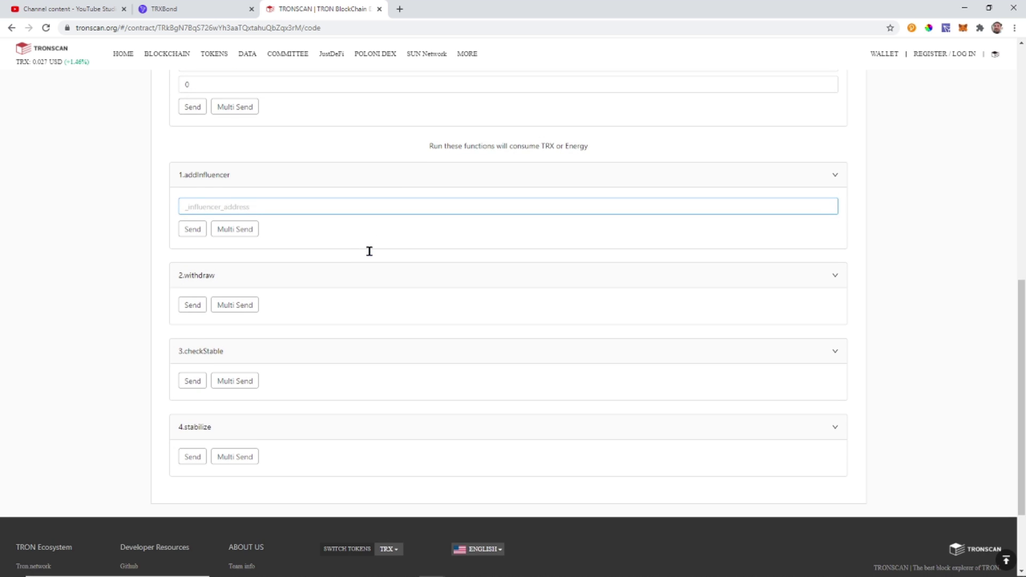
{"action": "scroll", "coordinate": [307, 229], "scroll_direction": "down", "scroll_amount": 1}
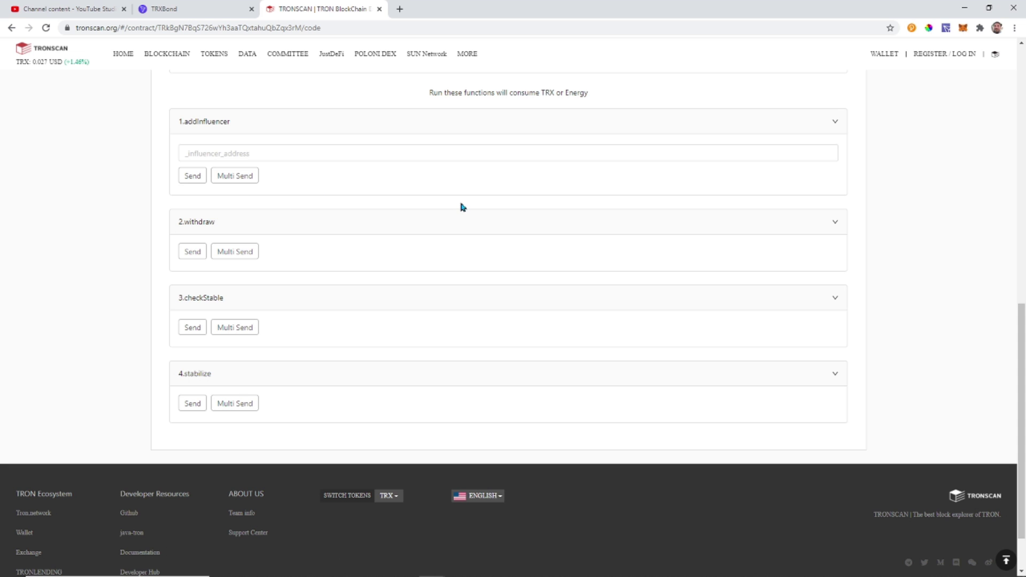
{"action": "scroll", "coordinate": [460, 207], "scroll_direction": "down", "scroll_amount": 1}
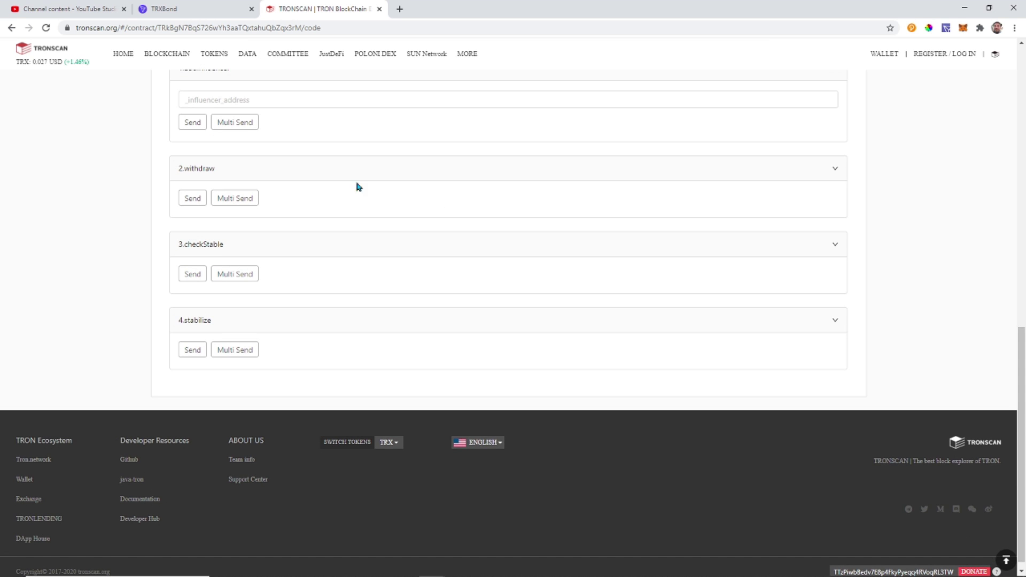
{"action": "scroll", "coordinate": [251, 182], "scroll_direction": "down", "scroll_amount": 1}
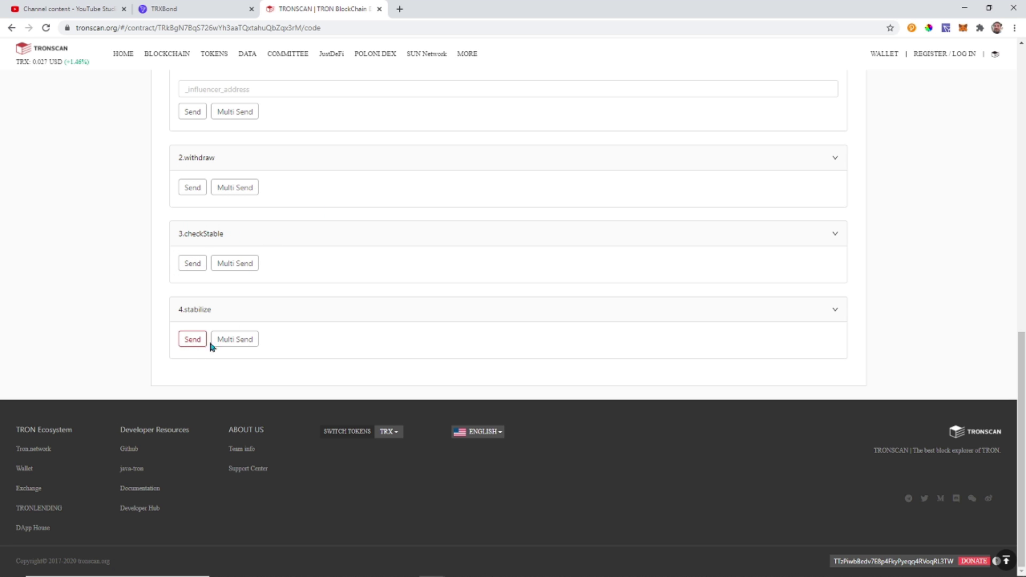
{"action": "scroll", "coordinate": [321, 238], "scroll_direction": "up", "scroll_amount": 2}
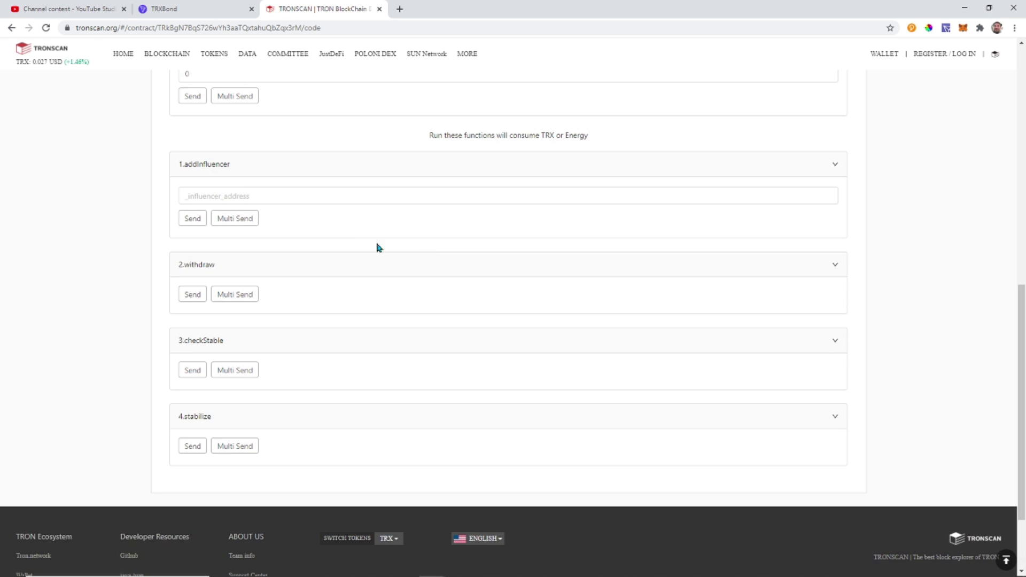
{"action": "scroll", "coordinate": [459, 254], "scroll_direction": "up", "scroll_amount": 2}
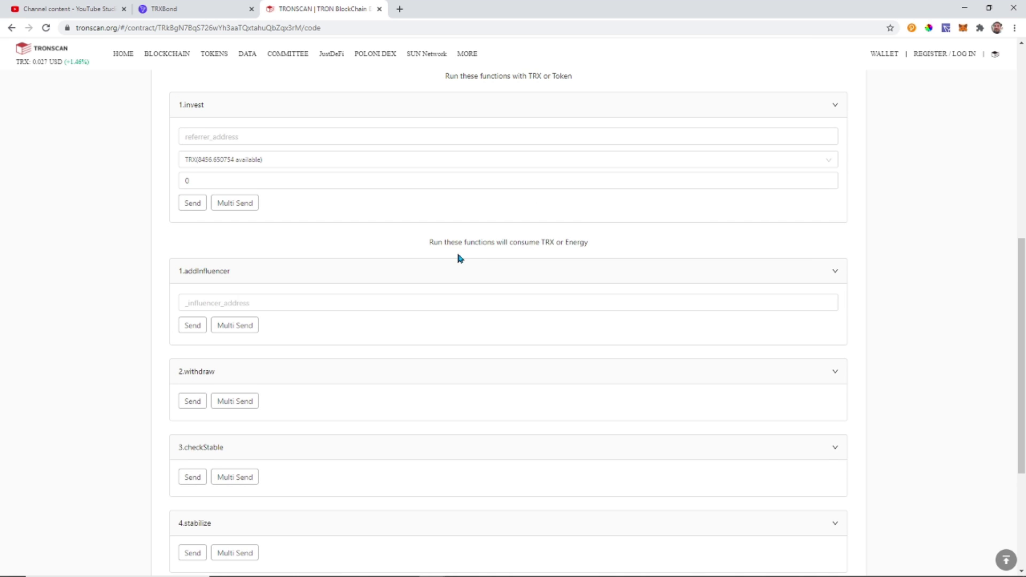
{"action": "scroll", "coordinate": [458, 256], "scroll_direction": "down", "scroll_amount": 1}
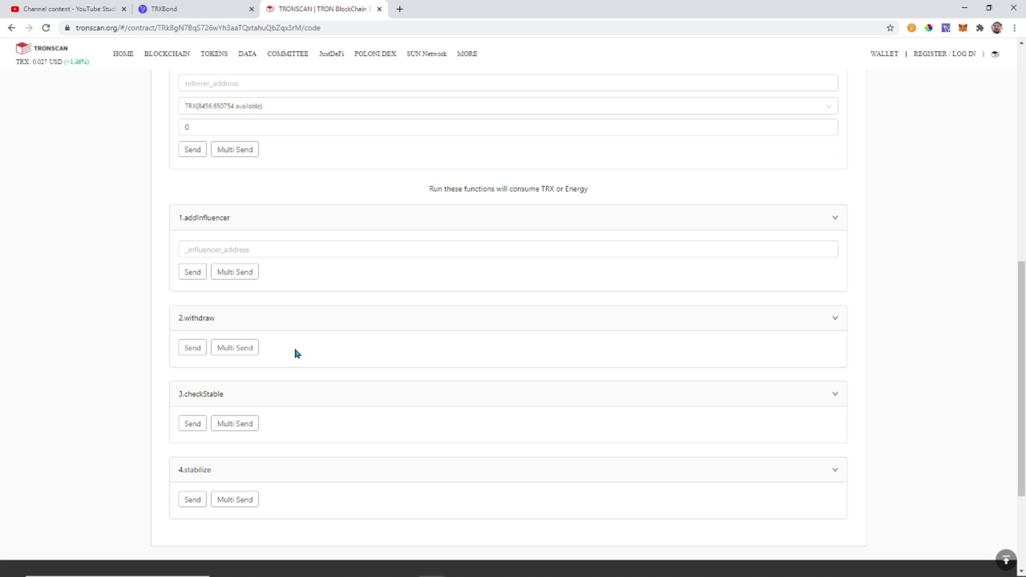
{"action": "left_click", "coordinate": [206, 241]}
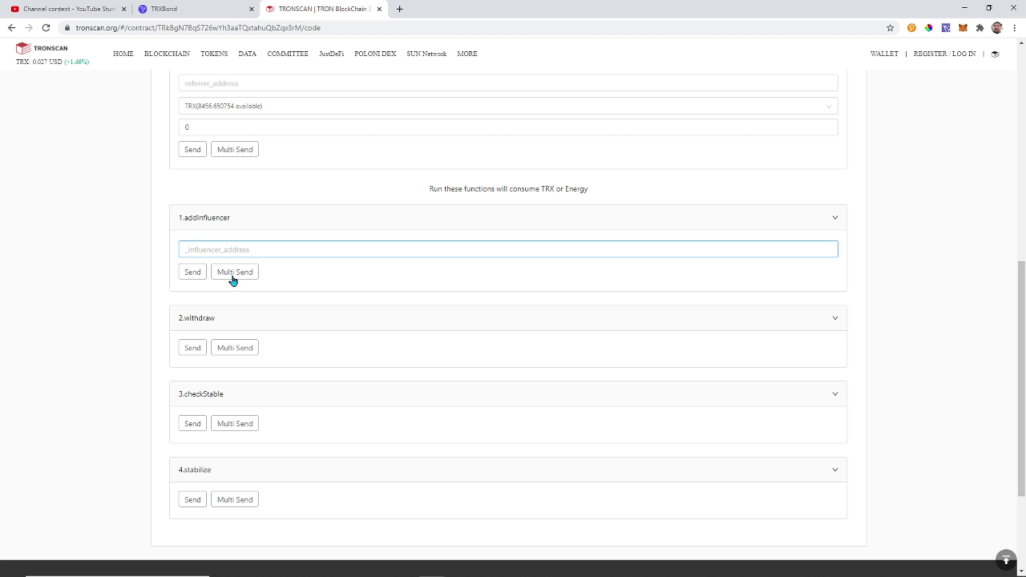
{"action": "left_click", "coordinate": [316, 346]}
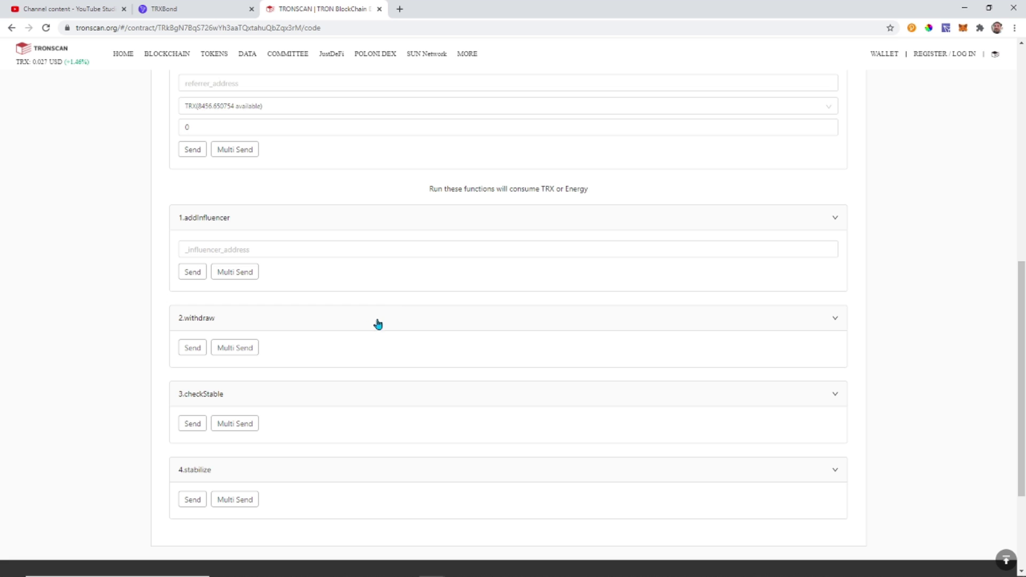
{"action": "scroll", "coordinate": [395, 318], "scroll_direction": "up", "scroll_amount": 3}
{"action": "scroll", "coordinate": [415, 319], "scroll_direction": "down", "scroll_amount": 2}
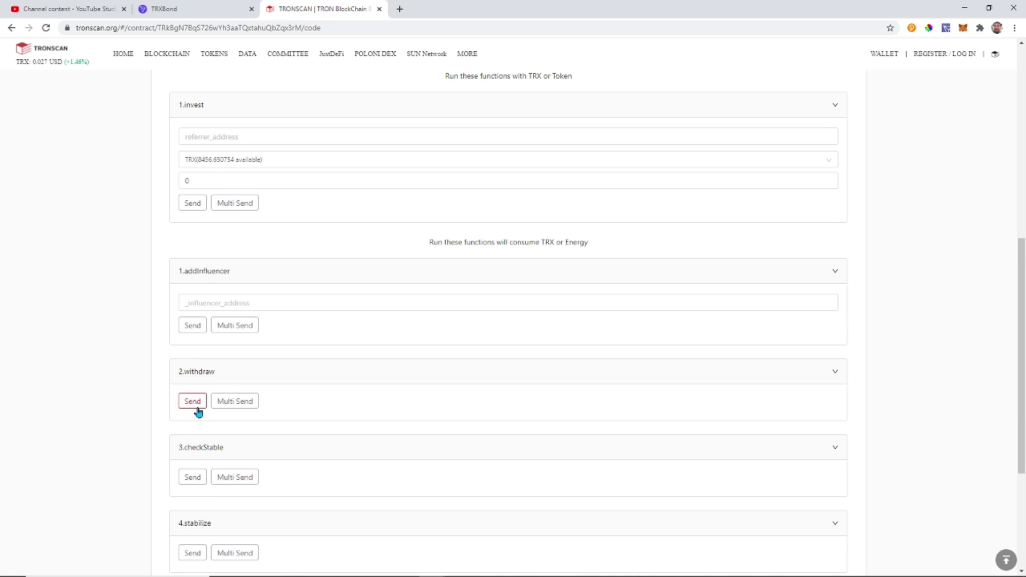
{"action": "left_click", "coordinate": [202, 9]}
- Highlight the 63.994772 TRX available to withdraw, then return to TRONSCAN's write functions
{"action": "scroll", "coordinate": [428, 339], "scroll_direction": "down", "scroll_amount": 20}
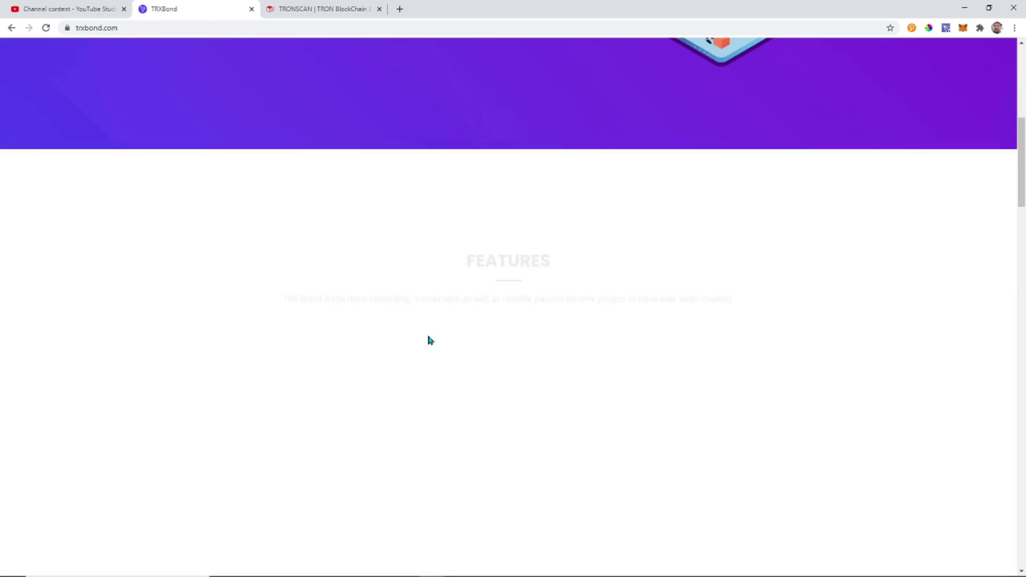
{"action": "scroll", "coordinate": [433, 329], "scroll_direction": "down", "scroll_amount": 12}
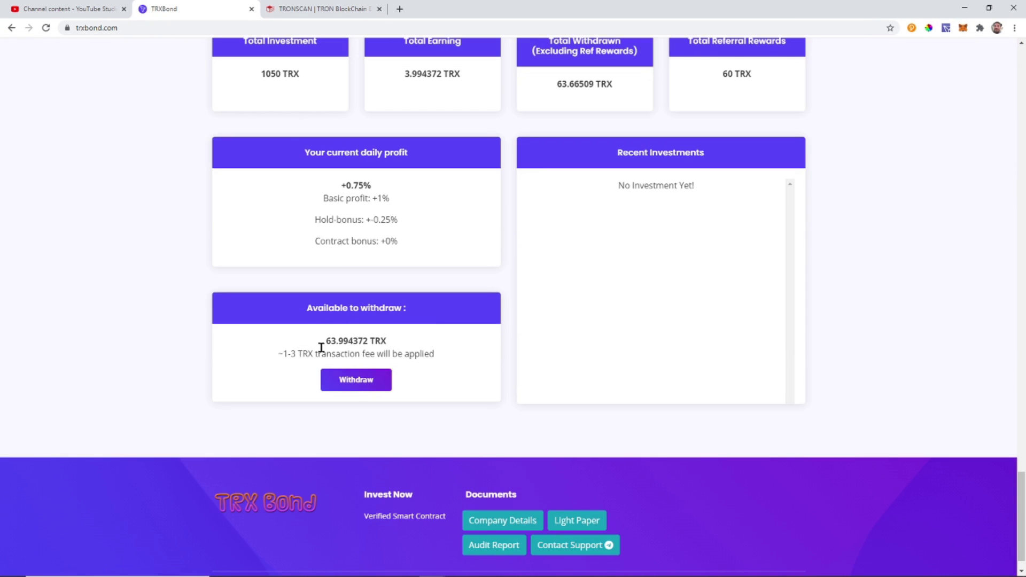
{"action": "left_click_drag", "start_coordinate": [321, 348], "coordinate": [374, 341]}
{"action": "scroll", "coordinate": [552, 328], "scroll_direction": "up", "scroll_amount": 3}
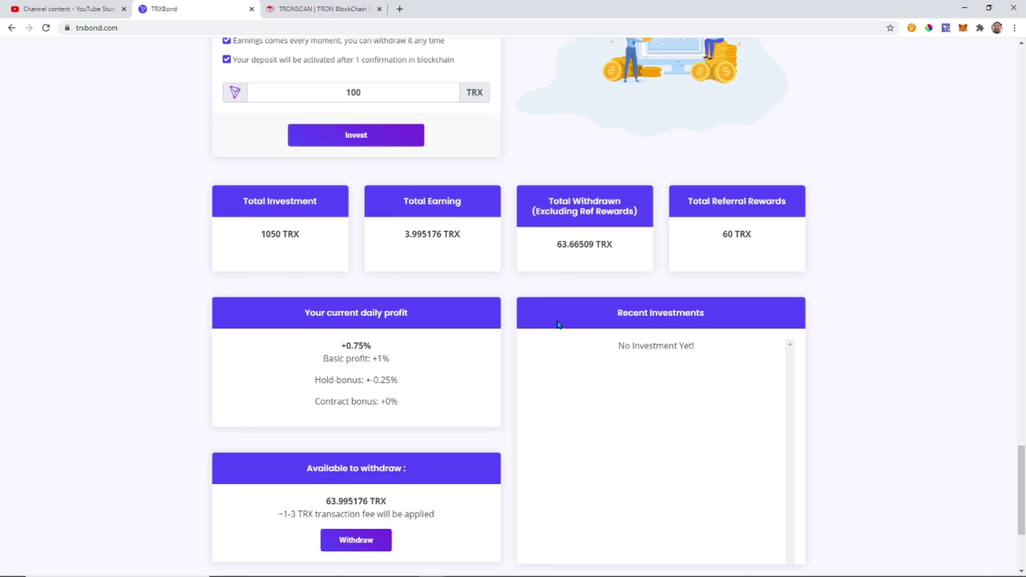
{"action": "left_click", "coordinate": [342, 8]}
{"action": "scroll", "coordinate": [316, 277], "scroll_direction": "down", "scroll_amount": 2}
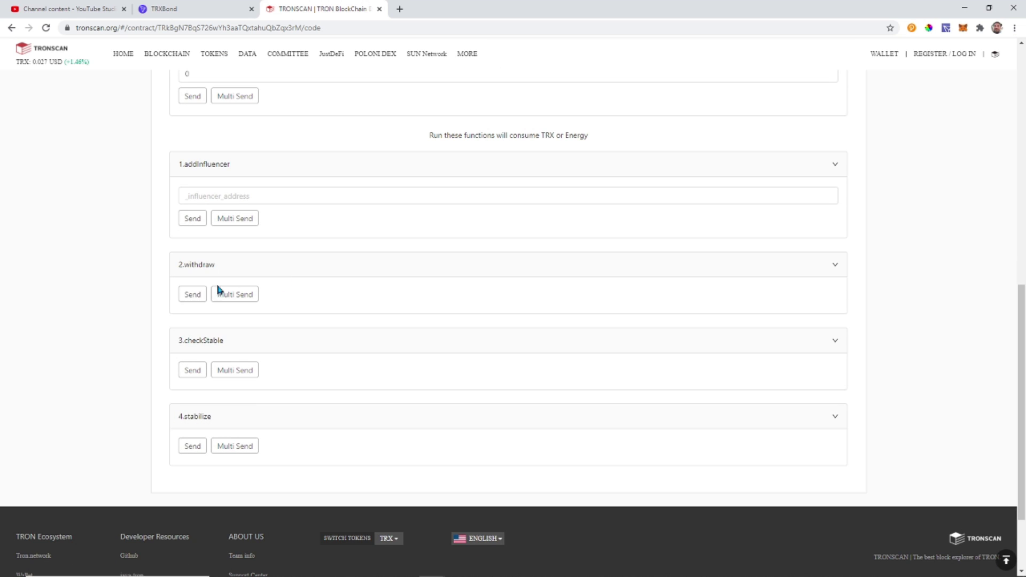
- Send the withdraw function call and accept the TronLink signature request
{"action": "left_click", "coordinate": [191, 295]}
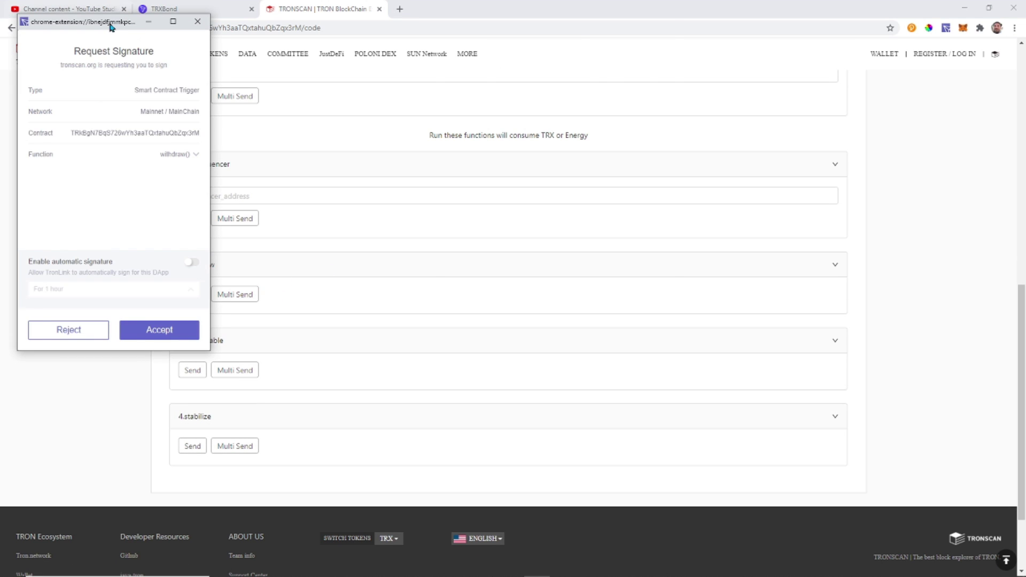
{"action": "left_click_drag", "start_coordinate": [110, 24], "coordinate": [586, 19]}
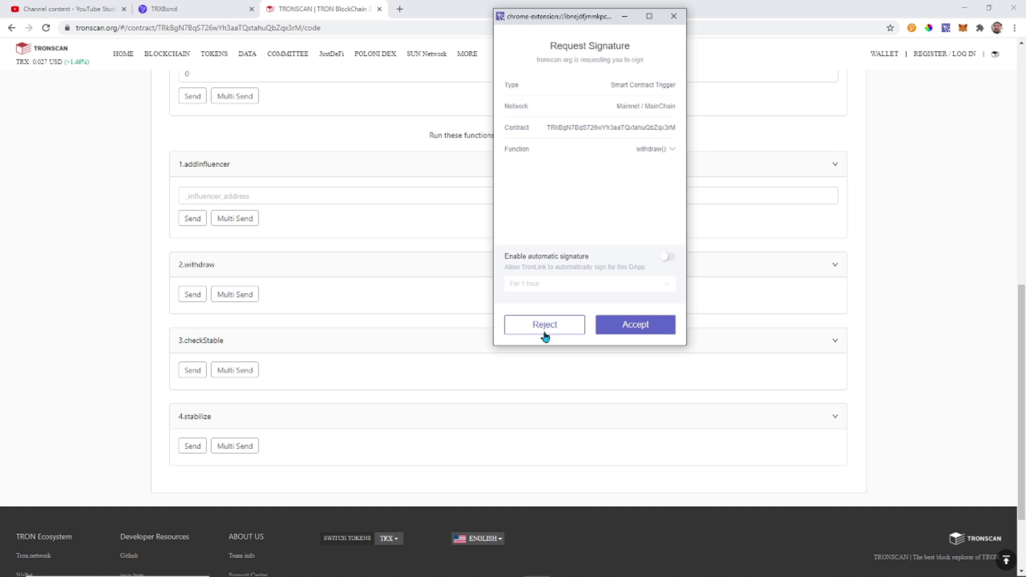
{"action": "left_click", "coordinate": [642, 328]}
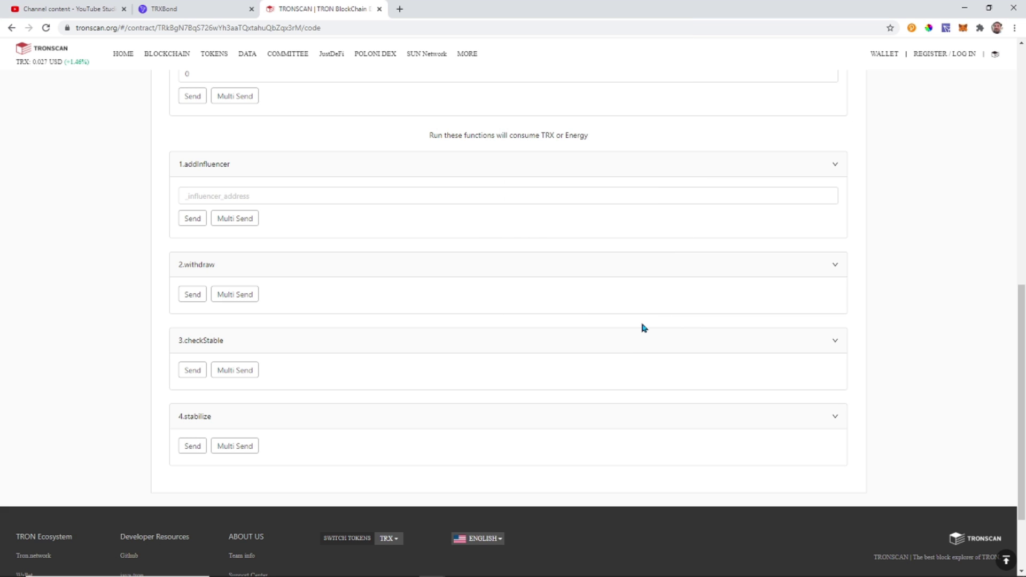
- Confirm the incoming withdrawal in TronLink's TRX history, then recheck TRXBond showing 0.000799 TRX
{"action": "left_click", "coordinate": [945, 30]}
{"action": "left_click", "coordinate": [854, 217]}
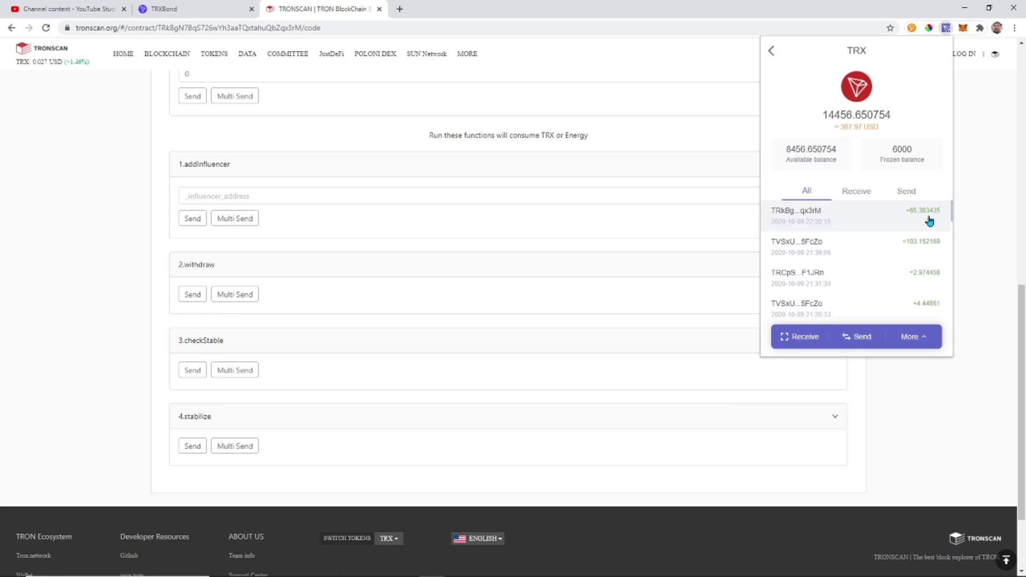
{"action": "left_click", "coordinate": [994, 156]}
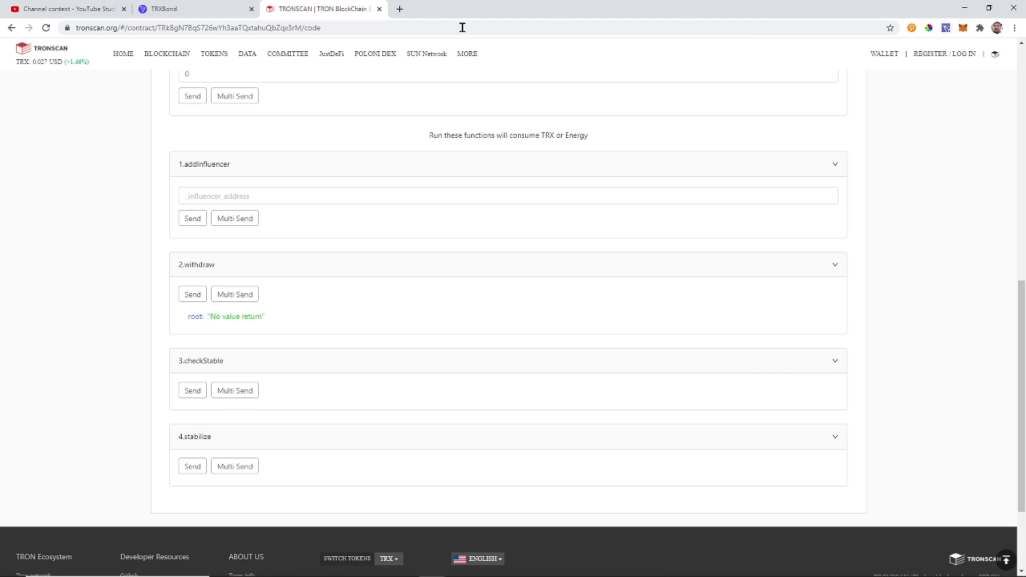
{"action": "left_click", "coordinate": [182, 9]}
{"action": "scroll", "coordinate": [444, 256], "scroll_direction": "down", "scroll_amount": 1}
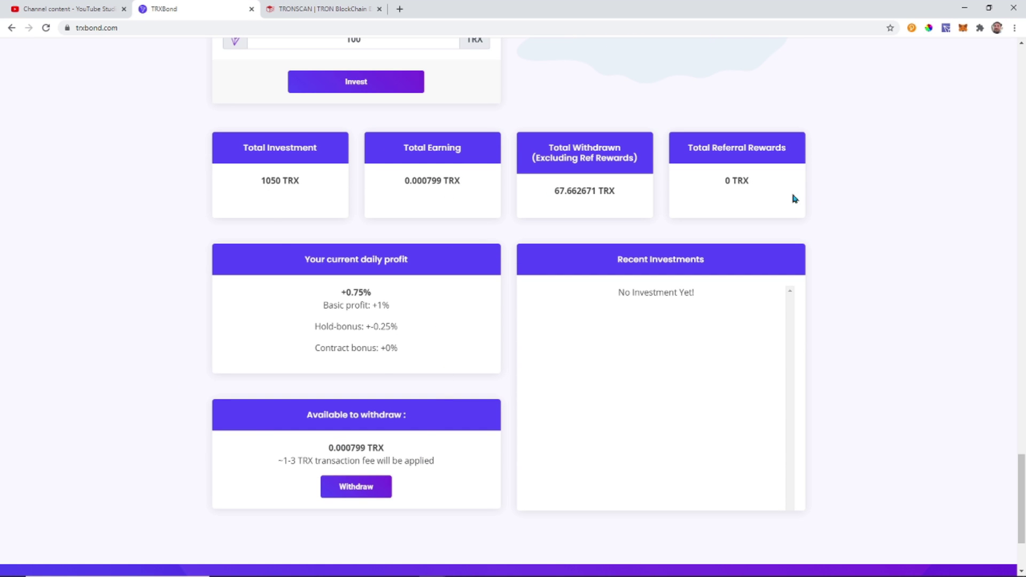
{"action": "scroll", "coordinate": [657, 325], "scroll_direction": "up", "scroll_amount": 10}
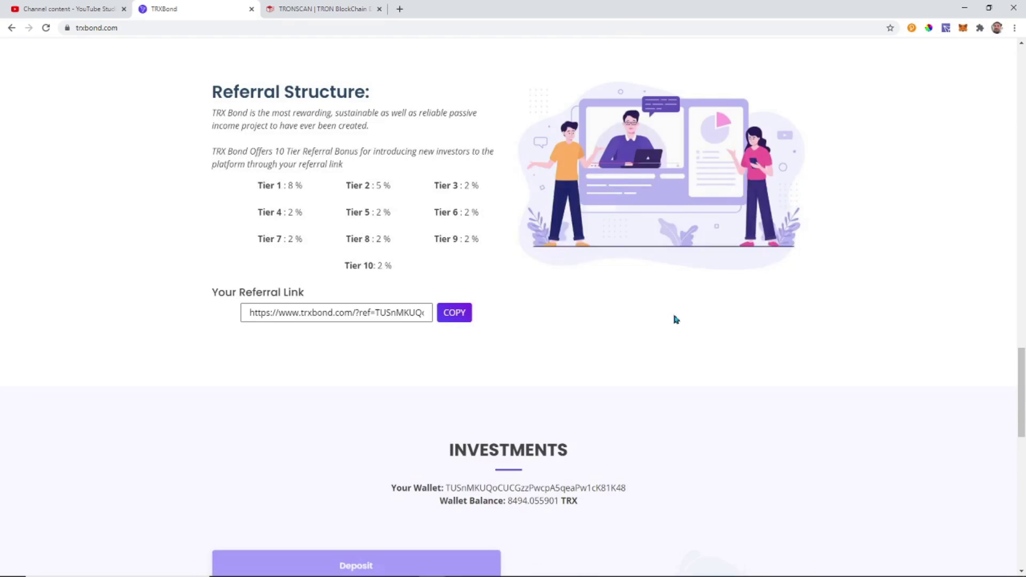
{"action": "scroll", "coordinate": [676, 319], "scroll_direction": "up", "scroll_amount": 15}
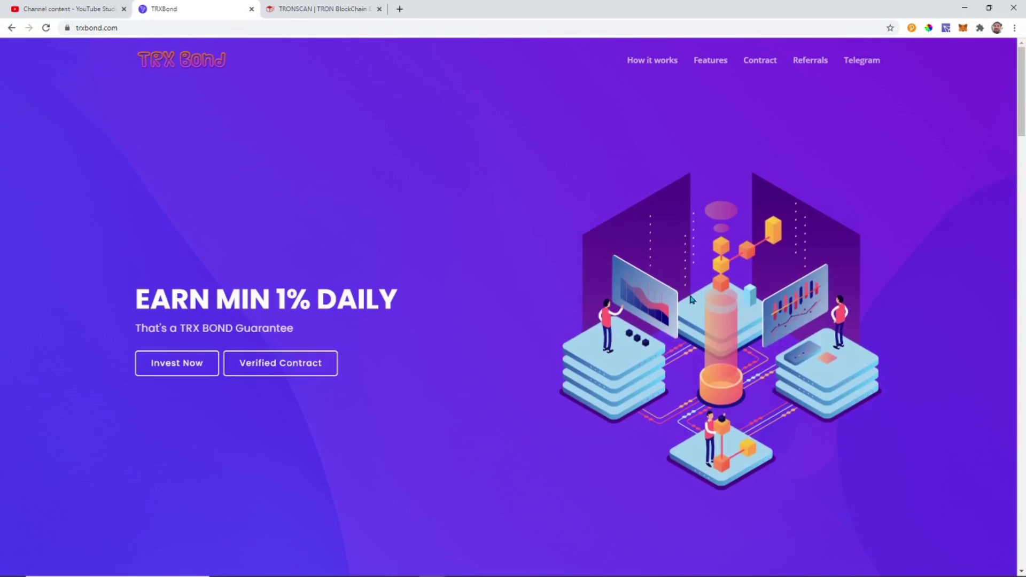
- Back on TRONSCAN, toggle Read Contract then Write Contract to clear the withdraw result
{"action": "left_click", "coordinate": [352, 9]}
{"action": "scroll", "coordinate": [638, 298], "scroll_direction": "up", "scroll_amount": 1}
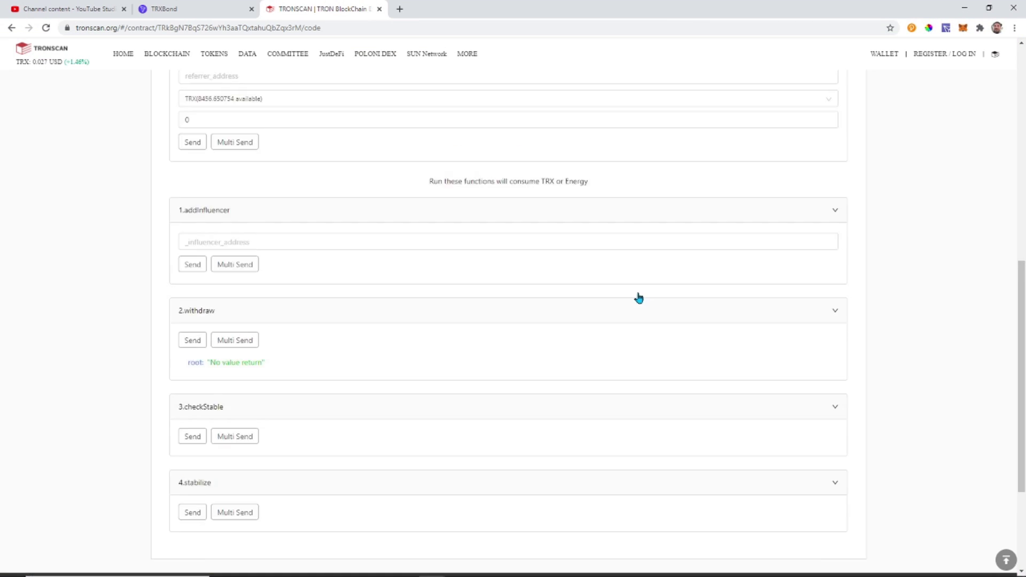
{"action": "scroll", "coordinate": [639, 297], "scroll_direction": "up", "scroll_amount": 4}
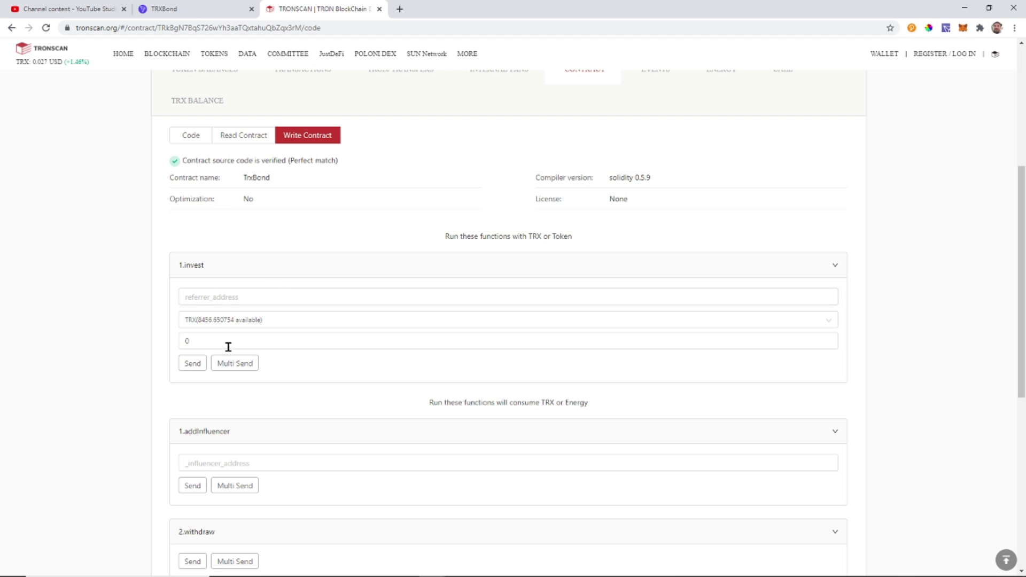
{"action": "scroll", "coordinate": [258, 280], "scroll_direction": "down", "scroll_amount": 1}
{"action": "scroll", "coordinate": [339, 268], "scroll_direction": "down", "scroll_amount": 5}
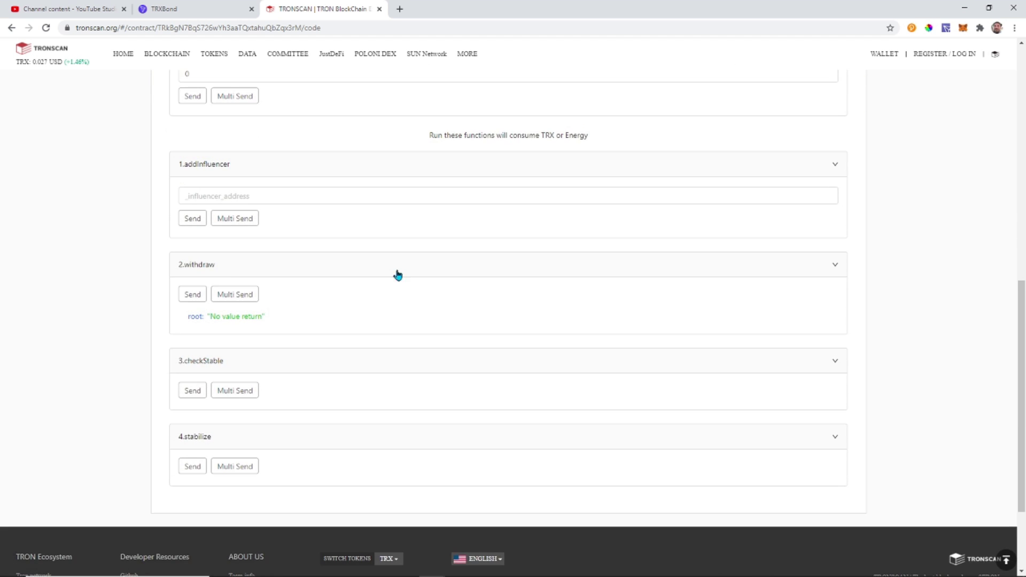
{"action": "scroll", "coordinate": [513, 271], "scroll_direction": "up", "scroll_amount": 15}
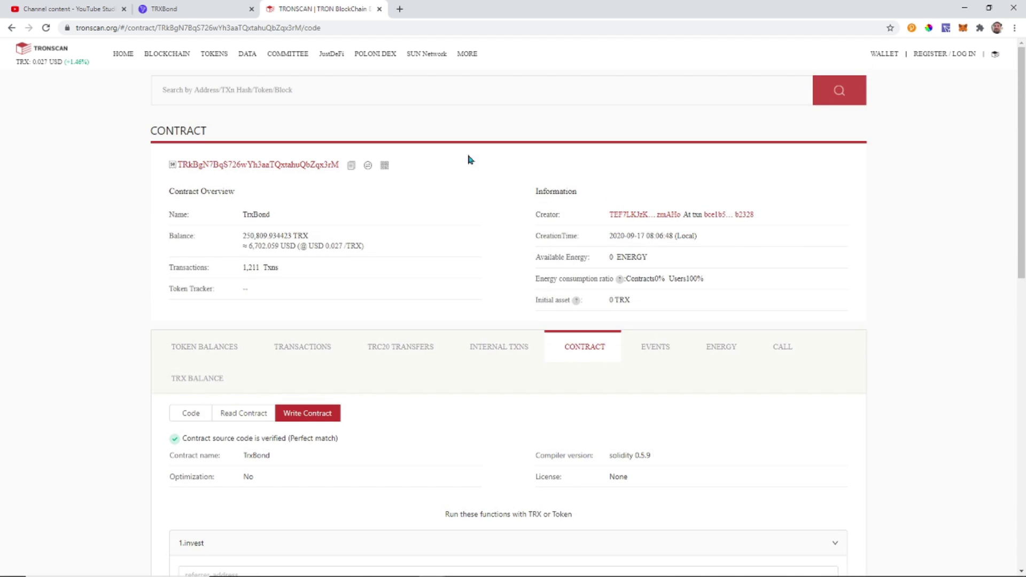
{"action": "scroll", "coordinate": [513, 266], "scroll_direction": "down", "scroll_amount": 5}
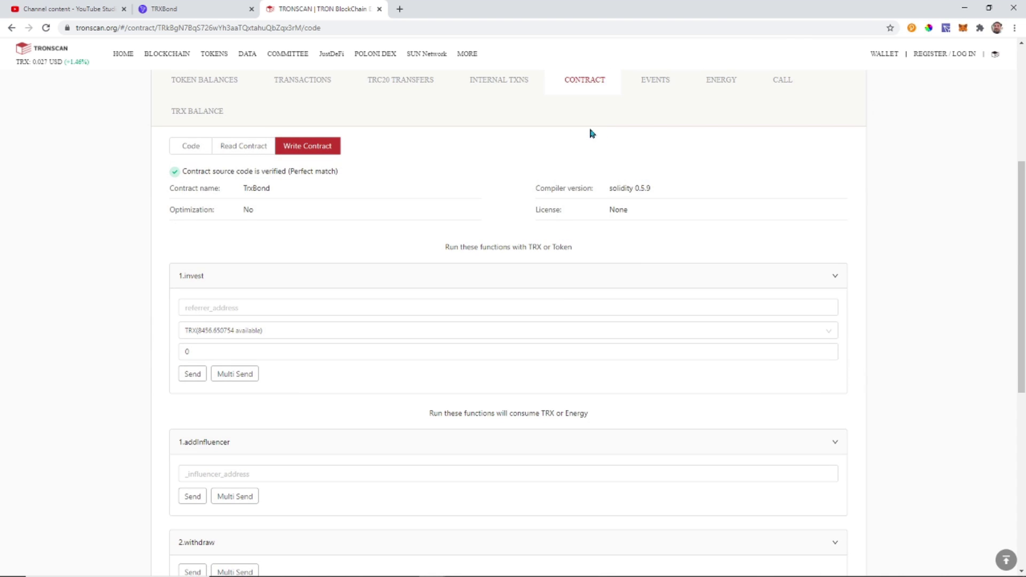
{"action": "left_click", "coordinate": [244, 146]}
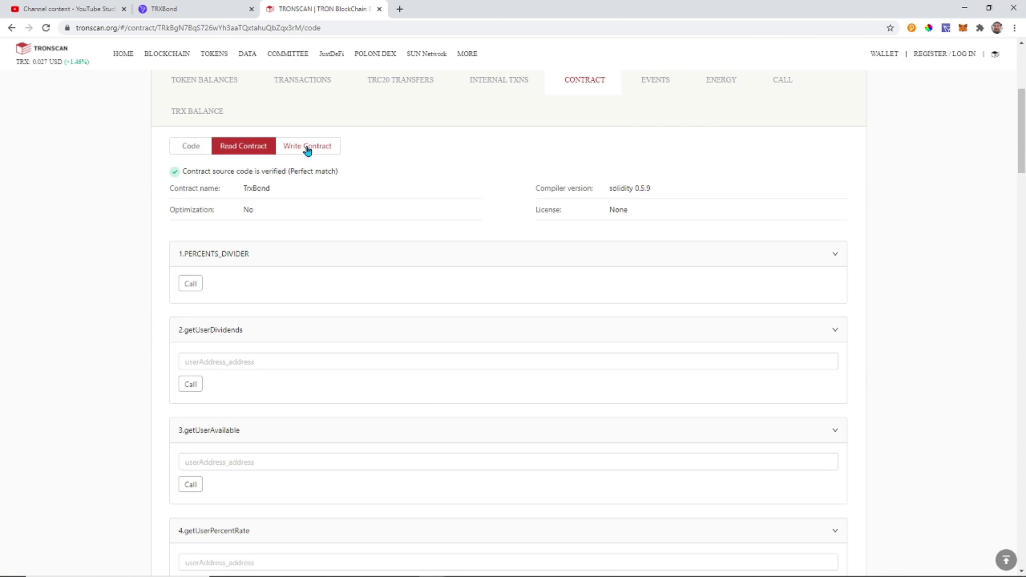
{"action": "left_click", "coordinate": [305, 147]}
{"action": "scroll", "coordinate": [406, 187], "scroll_direction": "down", "scroll_amount": 5}
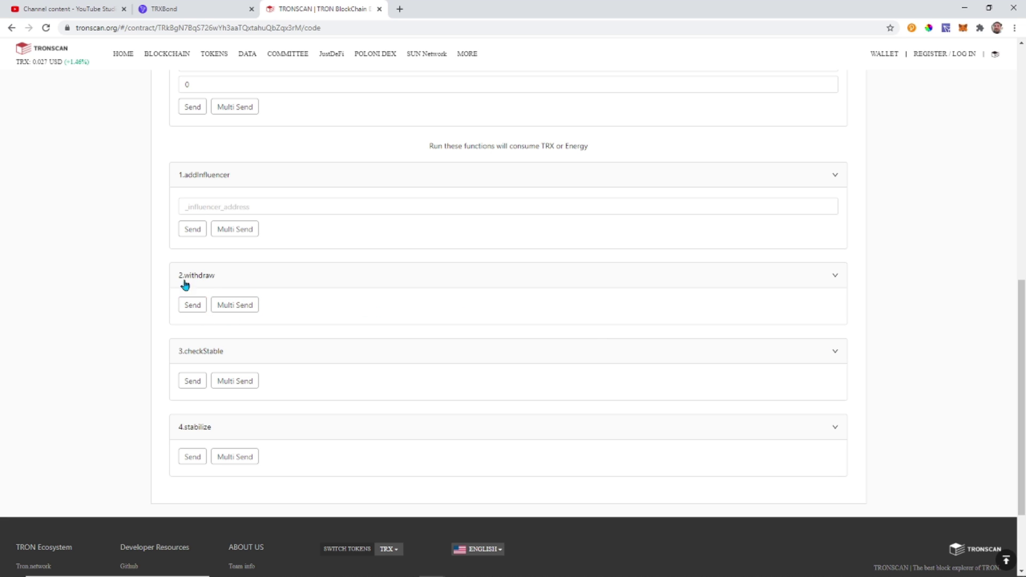
- Collapse the 2.withdraw section and clear the stray text selection and input focus
{"action": "left_click_drag", "start_coordinate": [181, 277], "coordinate": [326, 280]}
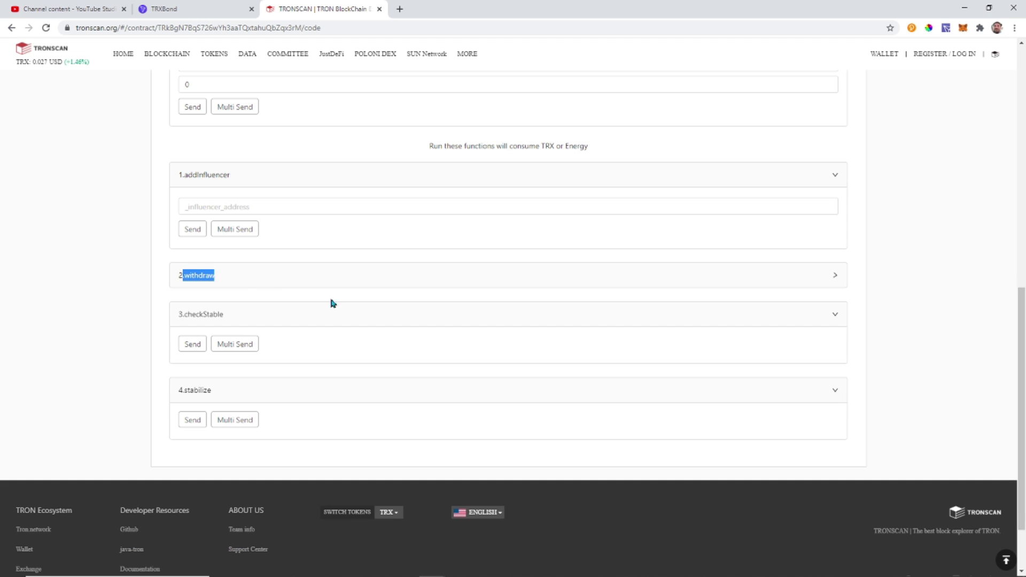
{"action": "left_click", "coordinate": [382, 299]}
{"action": "scroll", "coordinate": [381, 302], "scroll_direction": "up", "scroll_amount": 2}
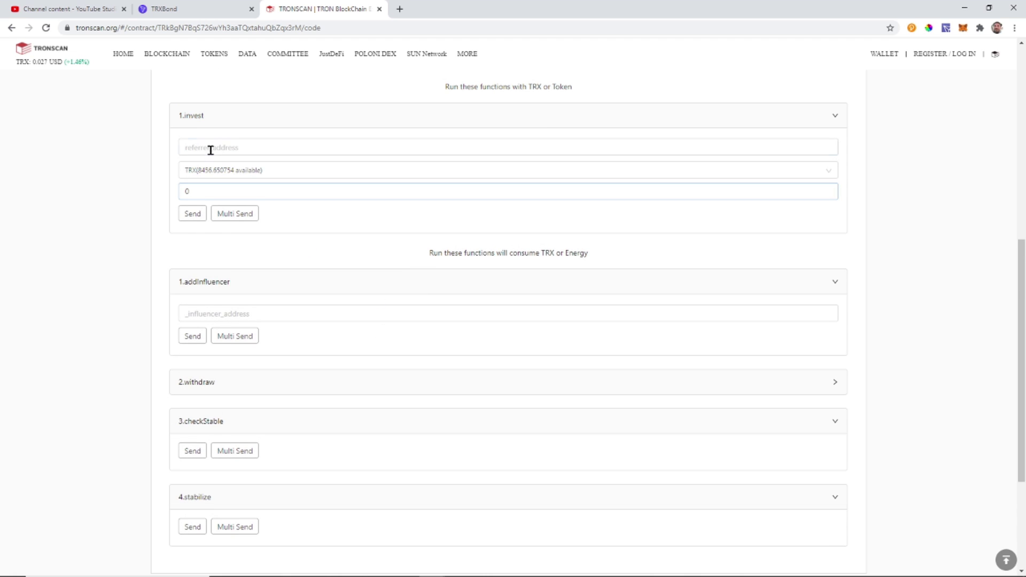
{"action": "scroll", "coordinate": [378, 160], "scroll_direction": "down", "scroll_amount": 2}
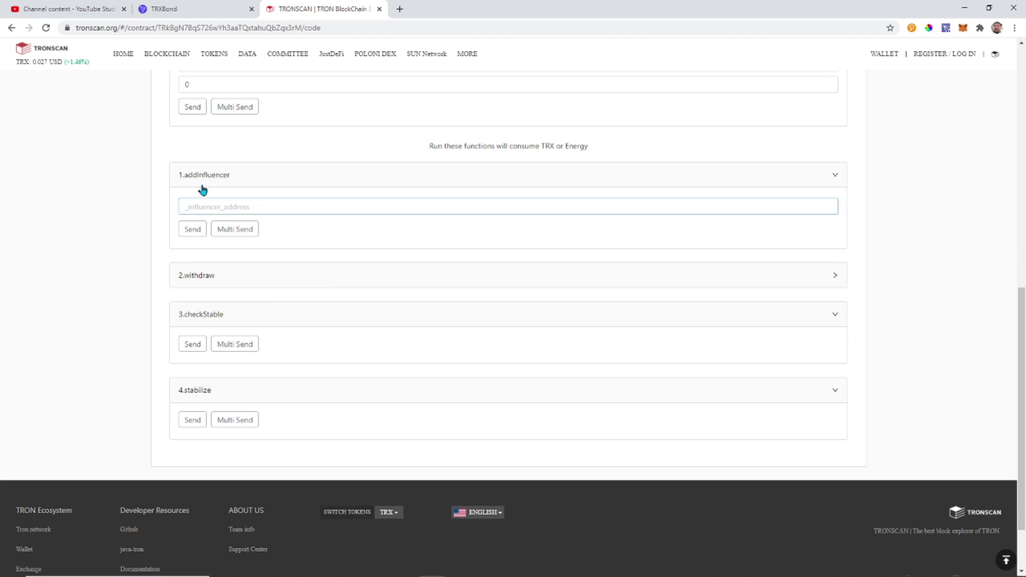
{"action": "left_click", "coordinate": [246, 208]}
{"action": "left_click", "coordinate": [263, 191]}
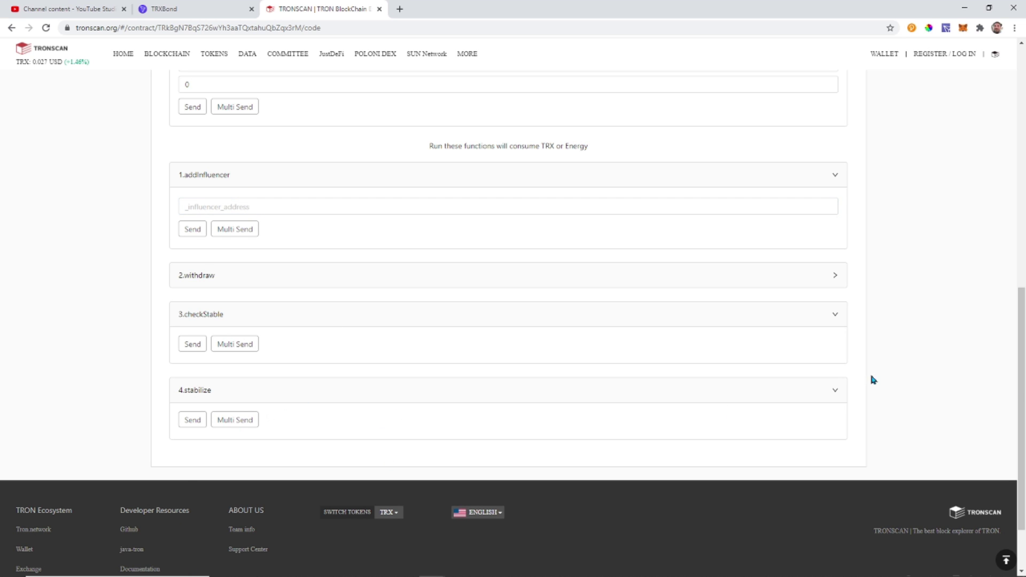
- Toggle the 4.stabilize section closed and open it again
{"action": "left_click", "coordinate": [836, 391]}
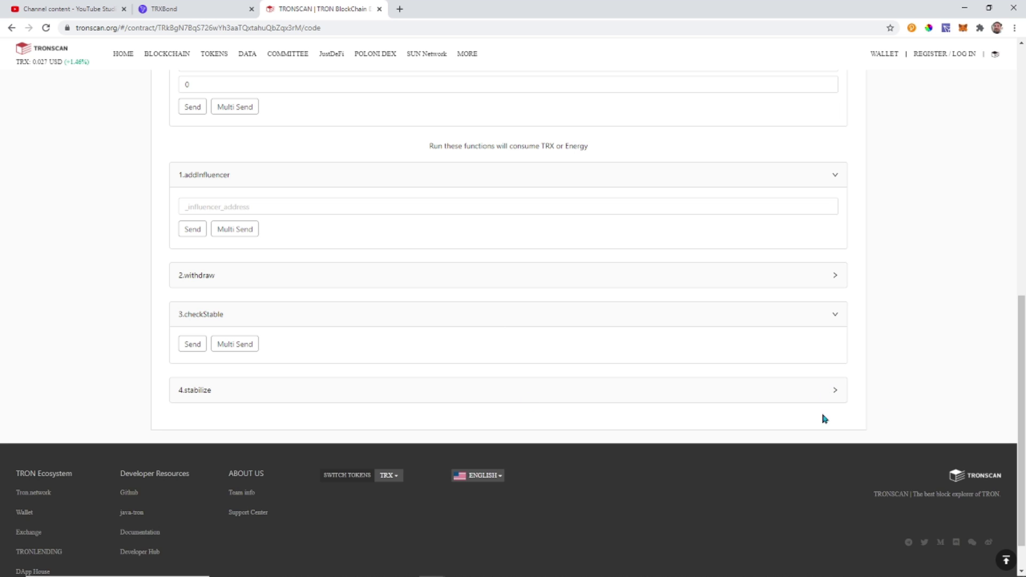
{"action": "left_click", "coordinate": [821, 393]}
{"action": "scroll", "coordinate": [550, 327], "scroll_direction": "down", "scroll_amount": 2}
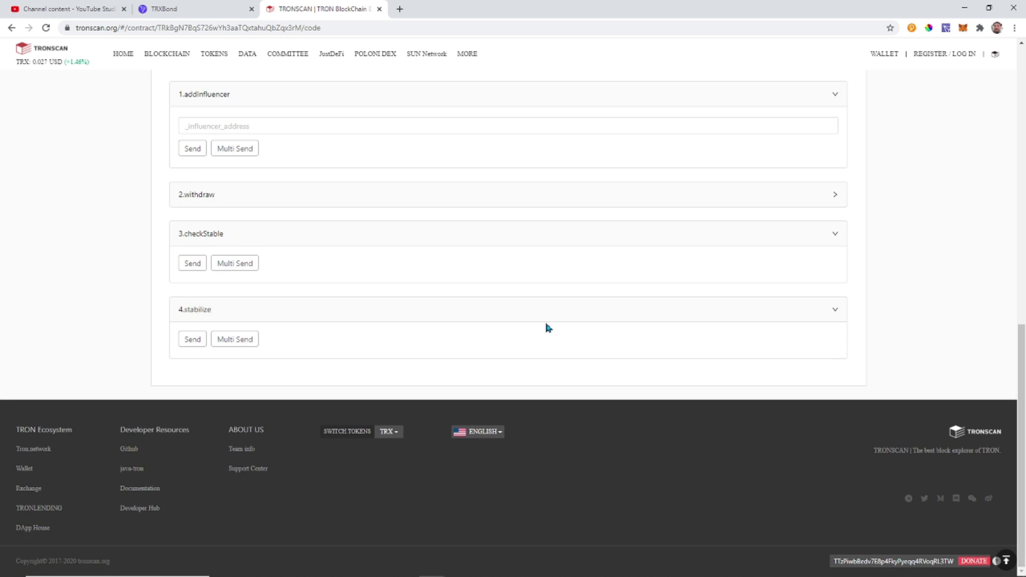
{"action": "scroll", "coordinate": [544, 320], "scroll_direction": "up", "scroll_amount": 4}
{"action": "scroll", "coordinate": [534, 305], "scroll_direction": "up", "scroll_amount": 4}
{"action": "scroll", "coordinate": [552, 297], "scroll_direction": "down", "scroll_amount": 8}
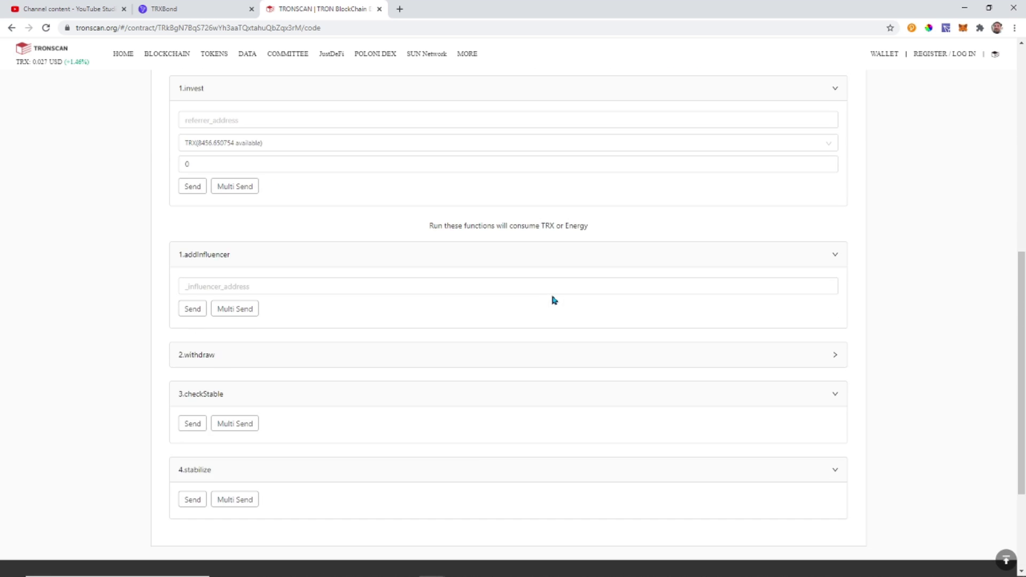
{"action": "scroll", "coordinate": [556, 298], "scroll_direction": "up", "scroll_amount": 8}
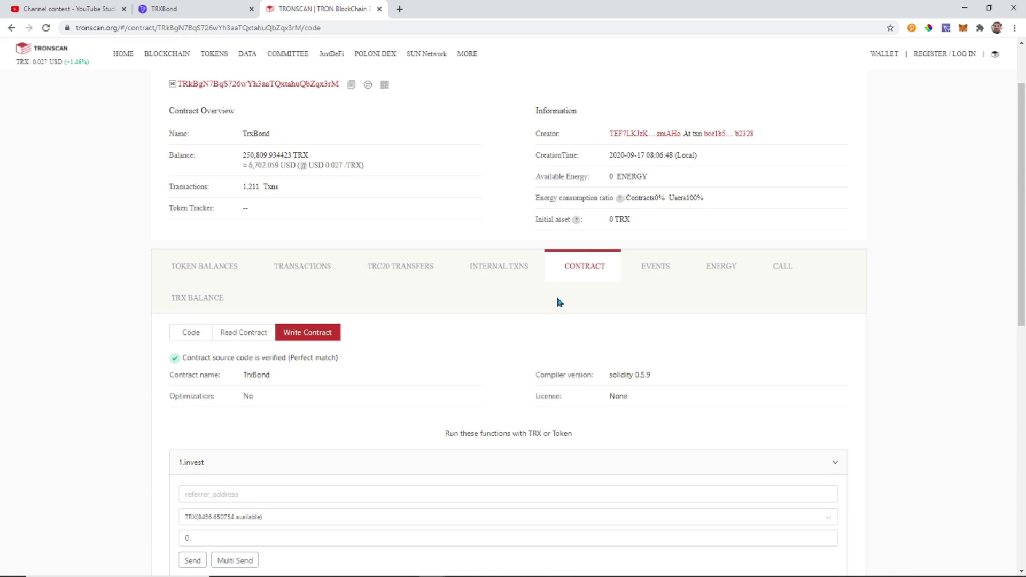
{"action": "scroll", "coordinate": [561, 297], "scroll_direction": "down", "scroll_amount": 4}
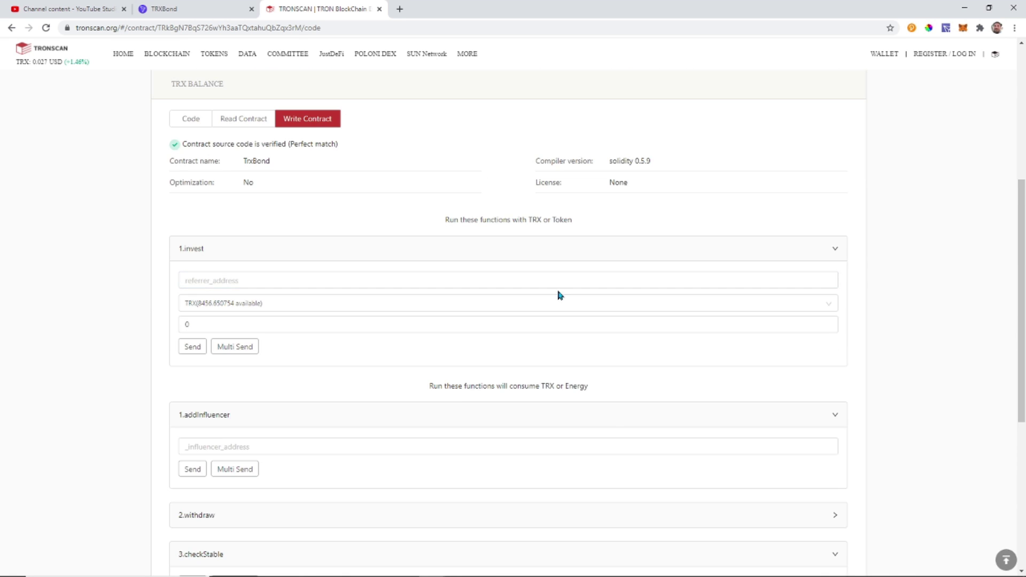
{"action": "scroll", "coordinate": [559, 295], "scroll_direction": "down", "scroll_amount": 3}
{"action": "scroll", "coordinate": [556, 293], "scroll_direction": "up", "scroll_amount": 8}
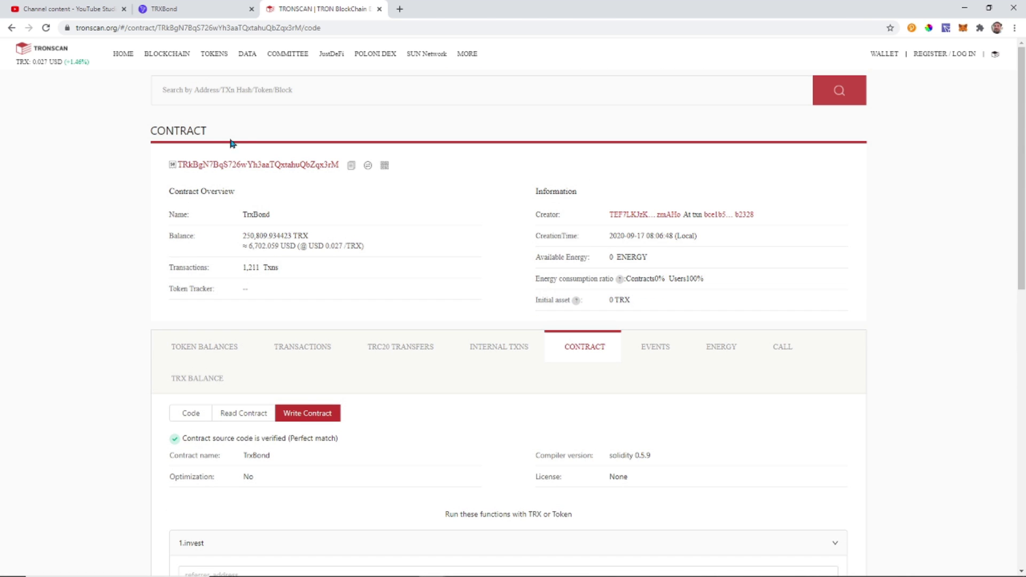
{"action": "scroll", "coordinate": [385, 203], "scroll_direction": "down", "scroll_amount": 7}
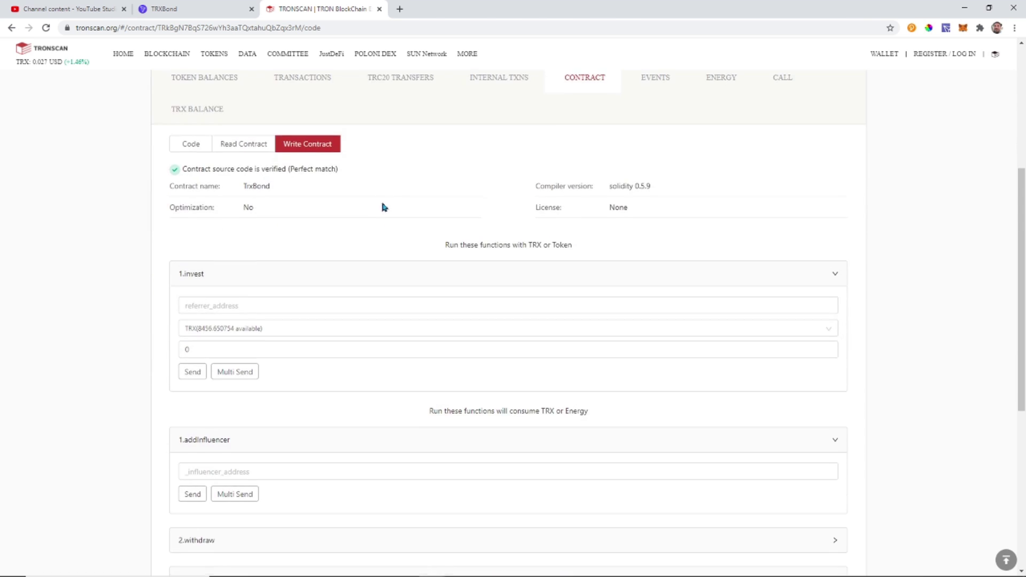
{"action": "scroll", "coordinate": [123, 404], "scroll_direction": "down", "scroll_amount": 3}
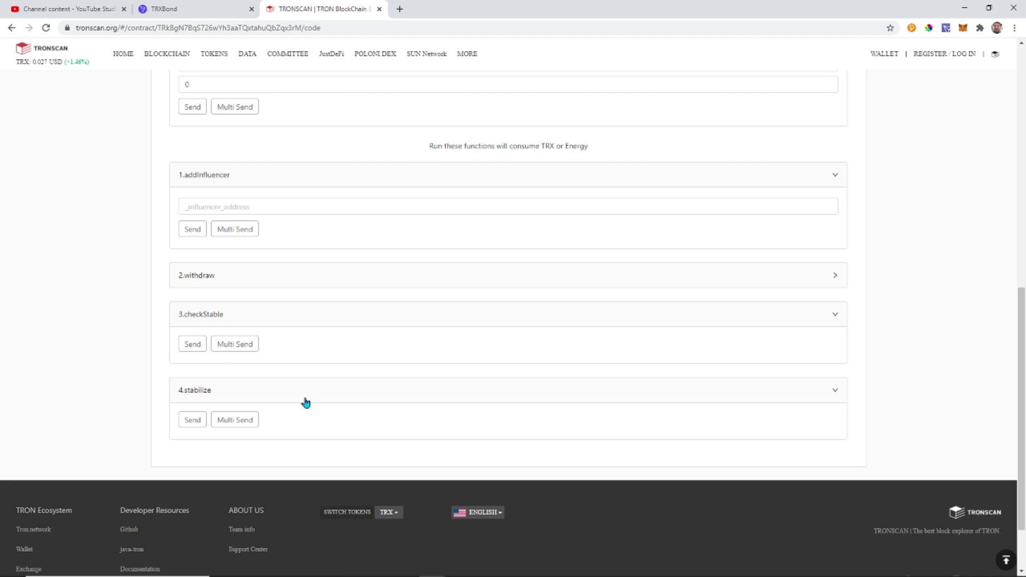
{"action": "scroll", "coordinate": [416, 293], "scroll_direction": "up", "scroll_amount": 5}
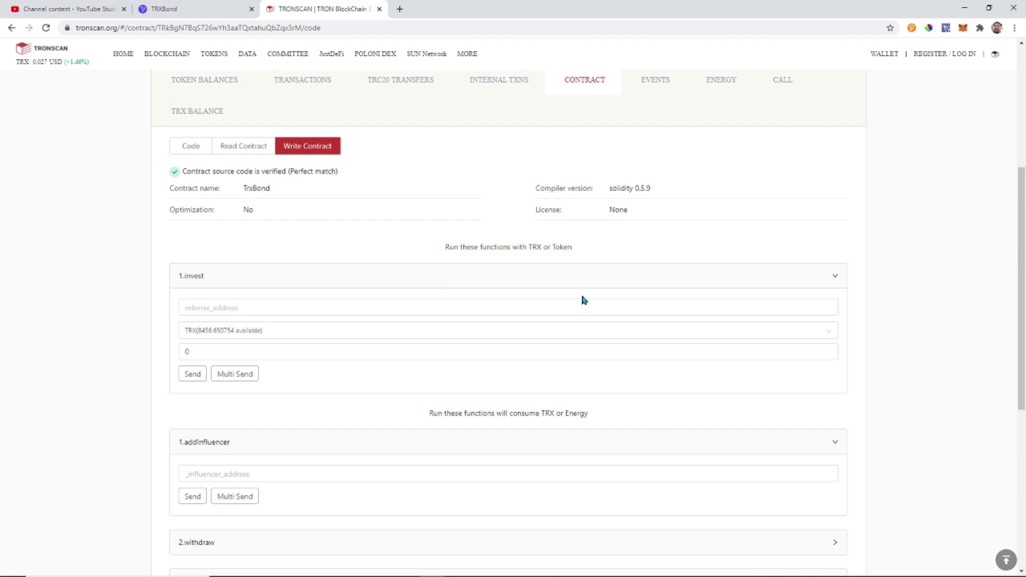
{"action": "scroll", "coordinate": [584, 300], "scroll_direction": "up", "scroll_amount": 5}
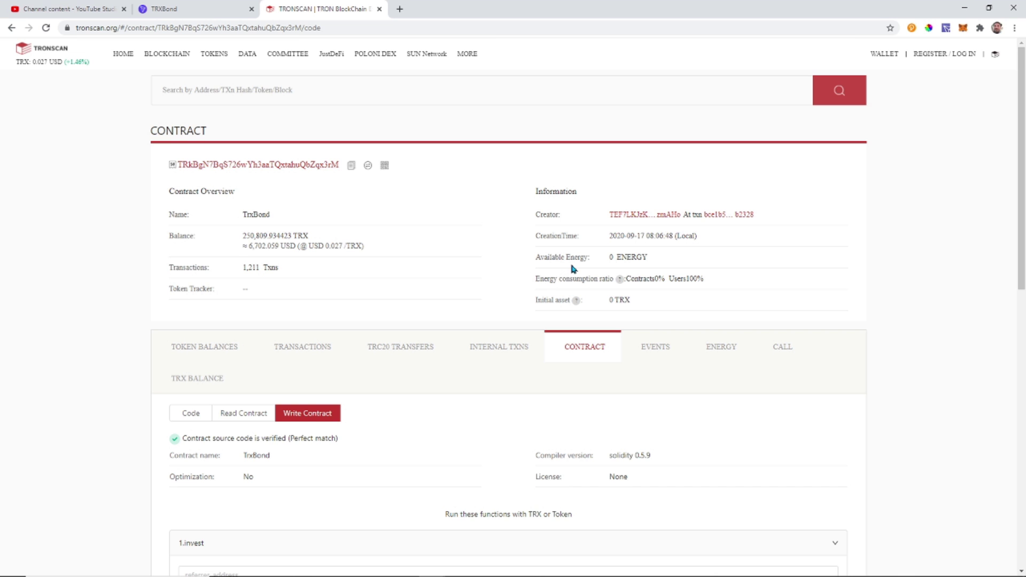
{"action": "scroll", "coordinate": [573, 269], "scroll_direction": "down", "scroll_amount": 2}
{"action": "scroll", "coordinate": [567, 283], "scroll_direction": "down", "scroll_amount": 1}
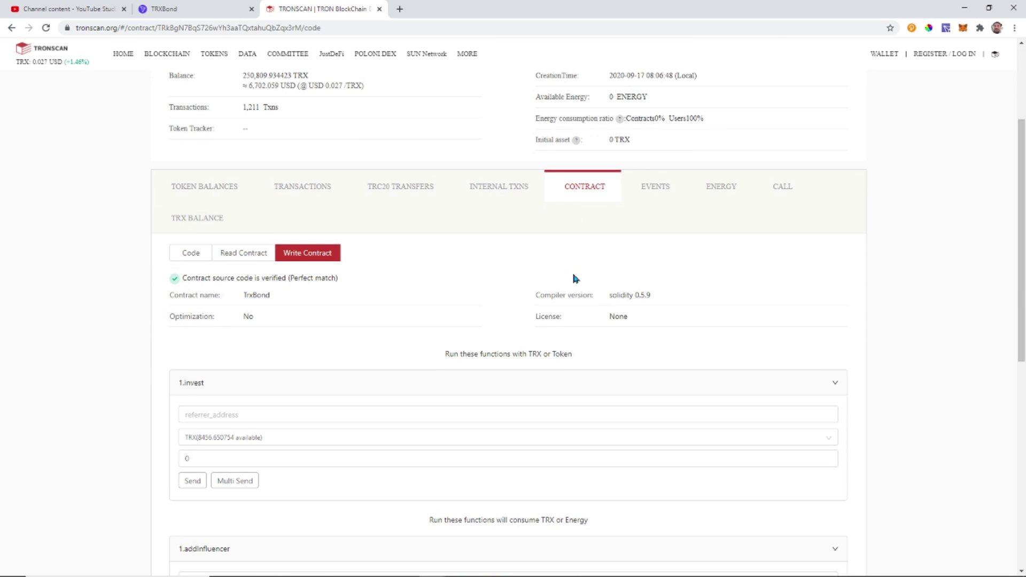
{"action": "scroll", "coordinate": [576, 276], "scroll_direction": "up", "scroll_amount": 3}
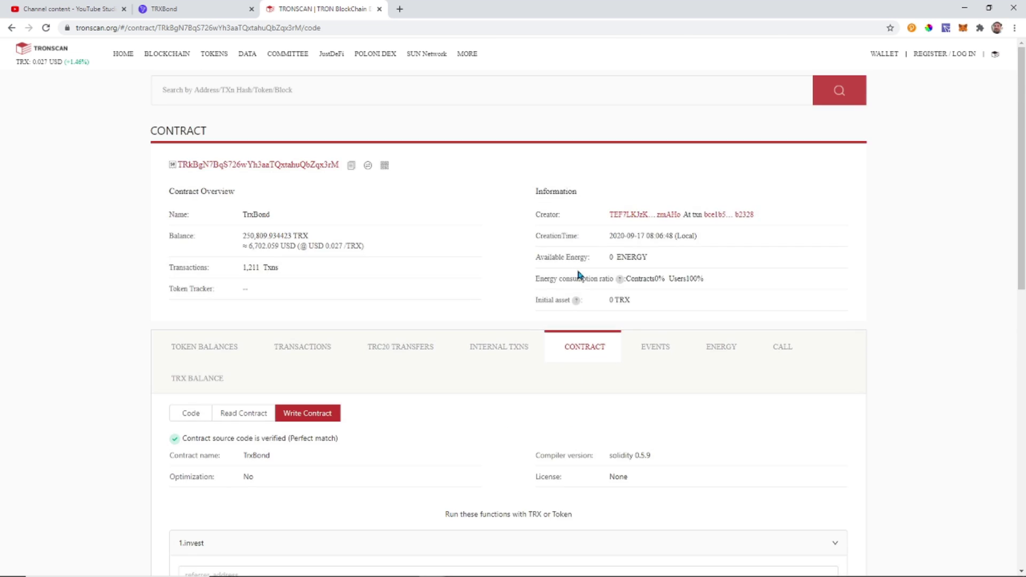